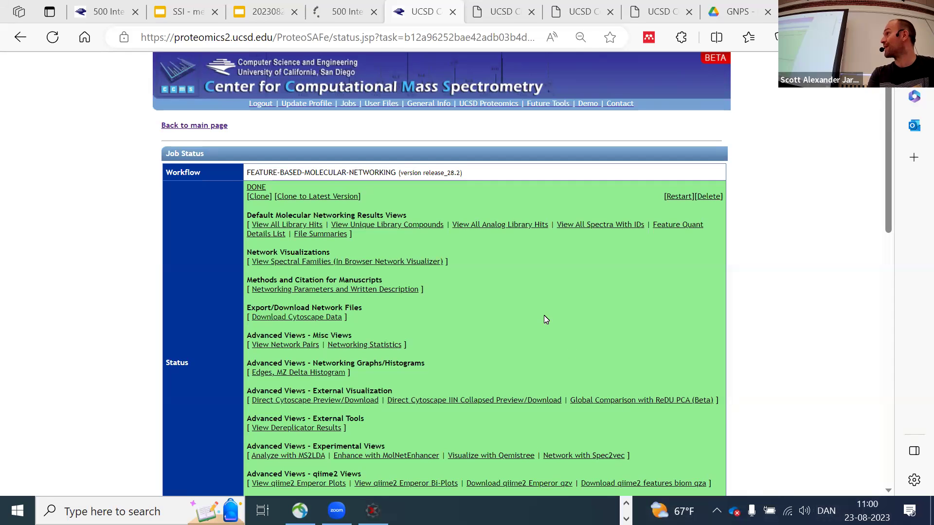
Check the server error tab, then go back to the networking job status page
{"action": "scroll", "coordinate": [546, 320], "scroll_direction": "down", "scroll_amount": 1}
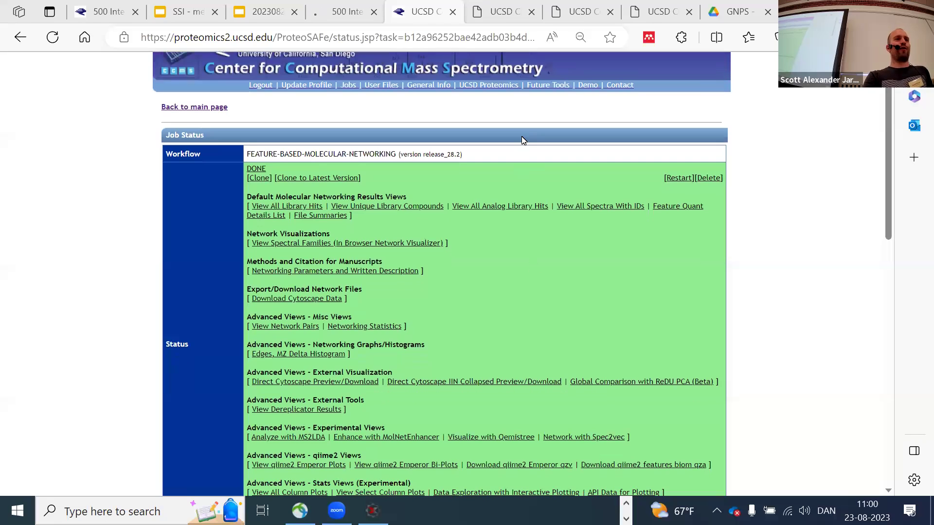
{"action": "left_click", "coordinate": [337, 18]}
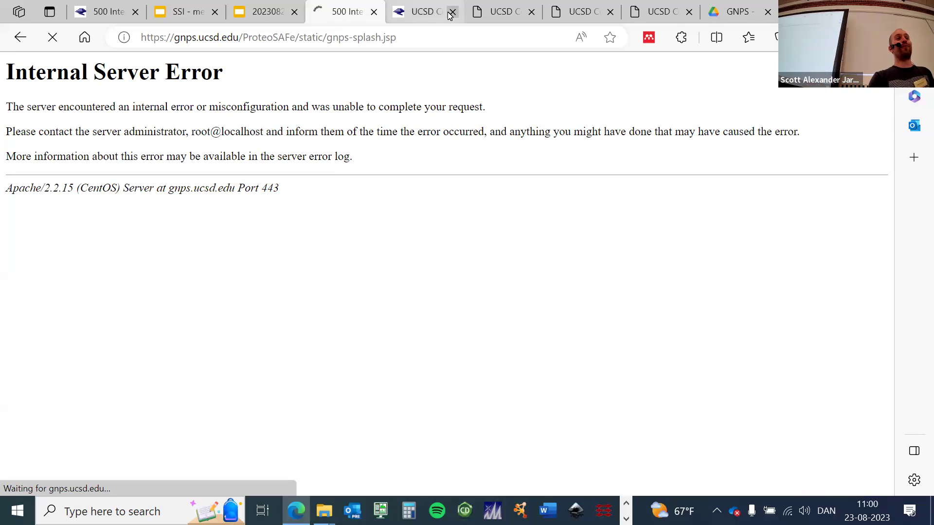
{"action": "left_click", "coordinate": [428, 15]}
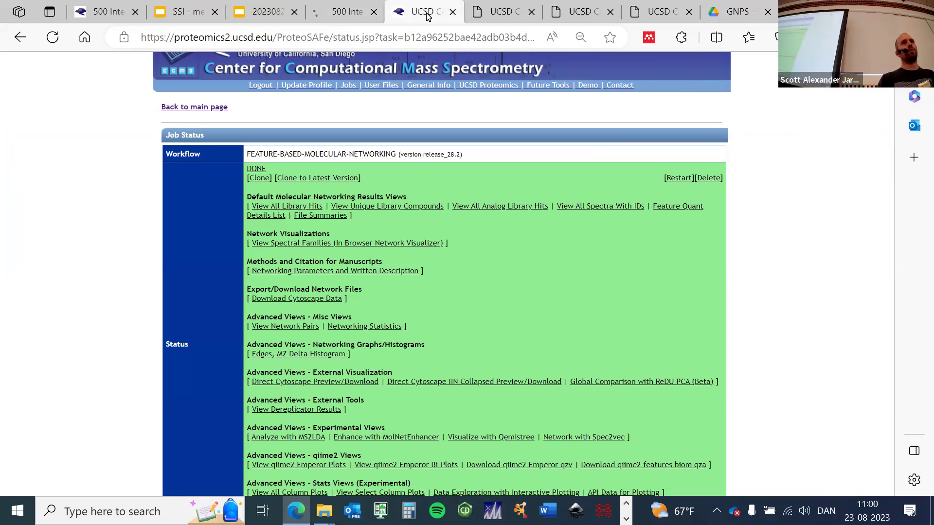
{"action": "scroll", "coordinate": [128, 136], "scroll_direction": "up", "scroll_amount": 1}
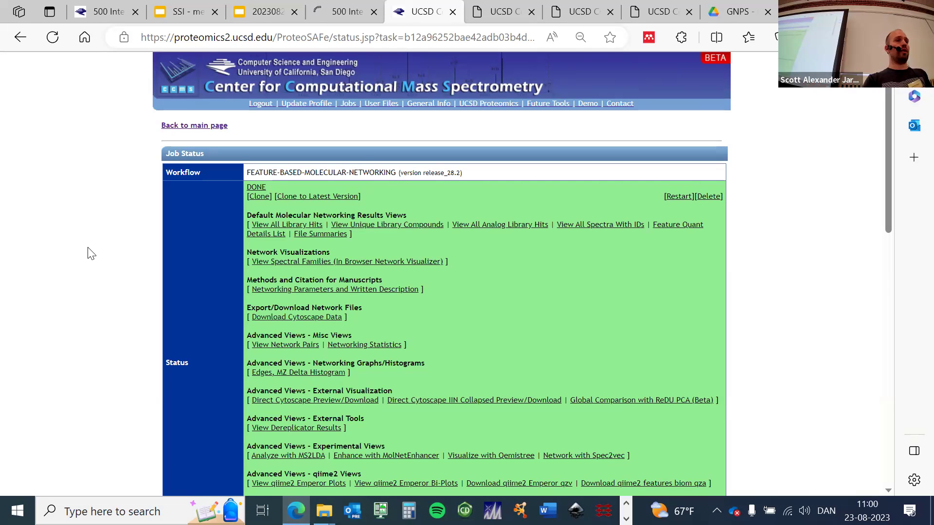
{"action": "scroll", "coordinate": [90, 253], "scroll_direction": "down", "scroll_amount": 2}
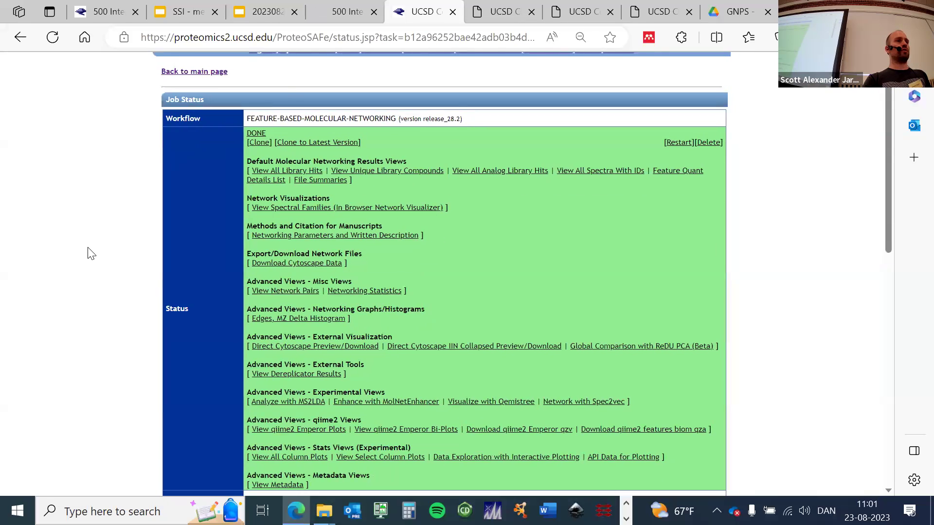
{"action": "scroll", "coordinate": [90, 253], "scroll_direction": "up", "scroll_amount": 2}
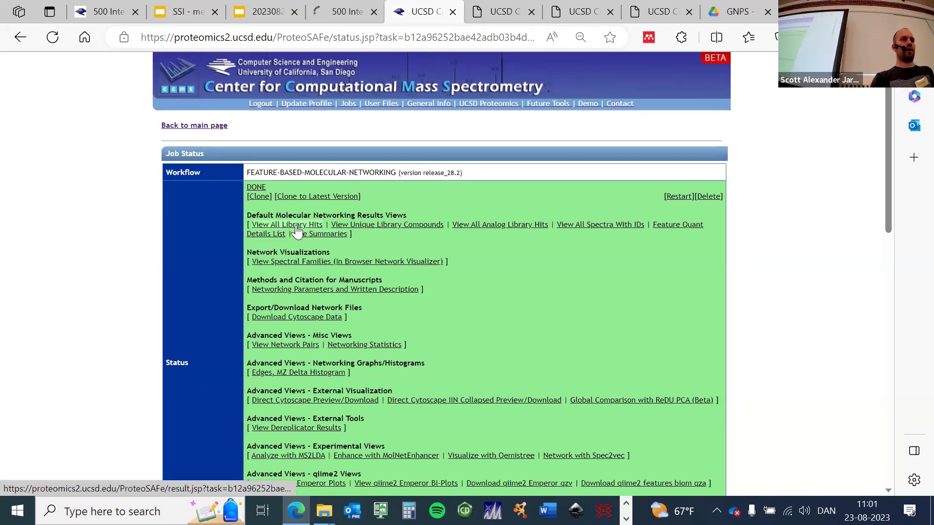
Open the library hits table, browse its 245 hits from Azelaic acid, and enlarge the page
{"action": "left_click", "coordinate": [501, 14]}
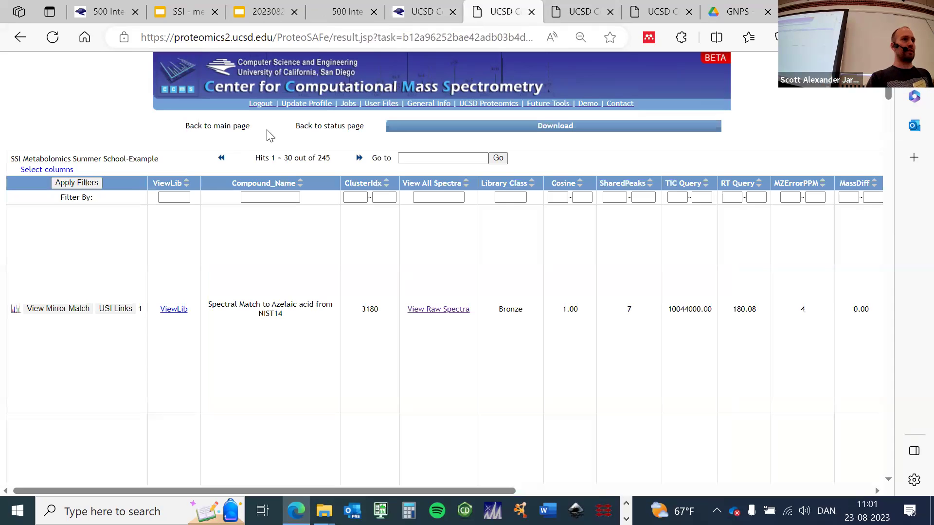
{"action": "scroll", "coordinate": [91, 233], "scroll_direction": "down", "scroll_amount": 4}
{"action": "scroll", "coordinate": [91, 233], "scroll_direction": "down", "scroll_amount": 9}
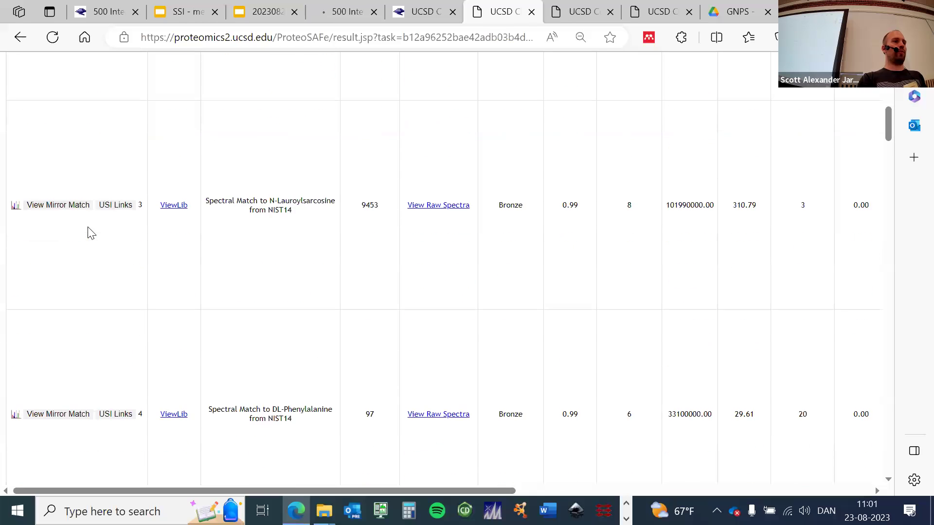
{"action": "scroll", "coordinate": [91, 233], "scroll_direction": "down", "scroll_amount": 3}
{"action": "scroll", "coordinate": [90, 234], "scroll_direction": "up", "scroll_amount": 13}
{"action": "scroll", "coordinate": [90, 233], "scroll_direction": "up", "scroll_amount": 5}
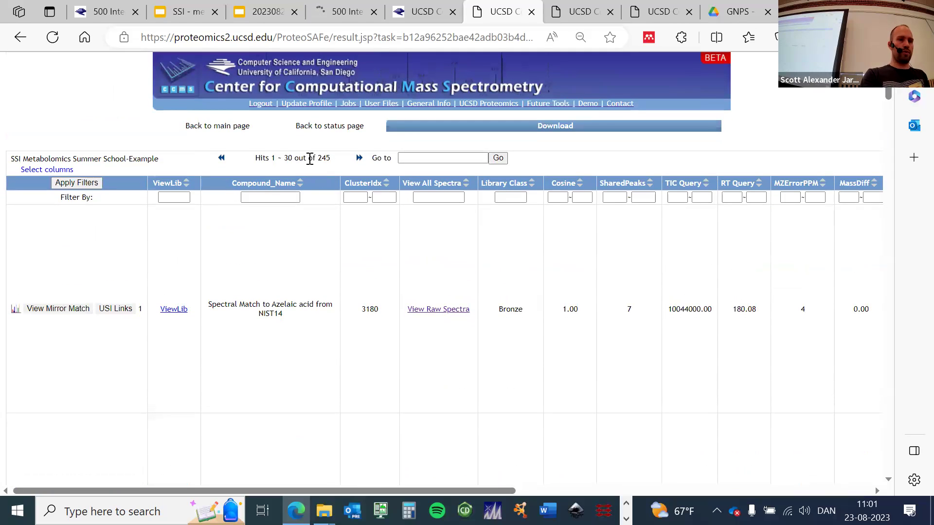
{"action": "key", "text": "ctrl+plus"}
{"action": "key", "text": "ctrl+plus"}
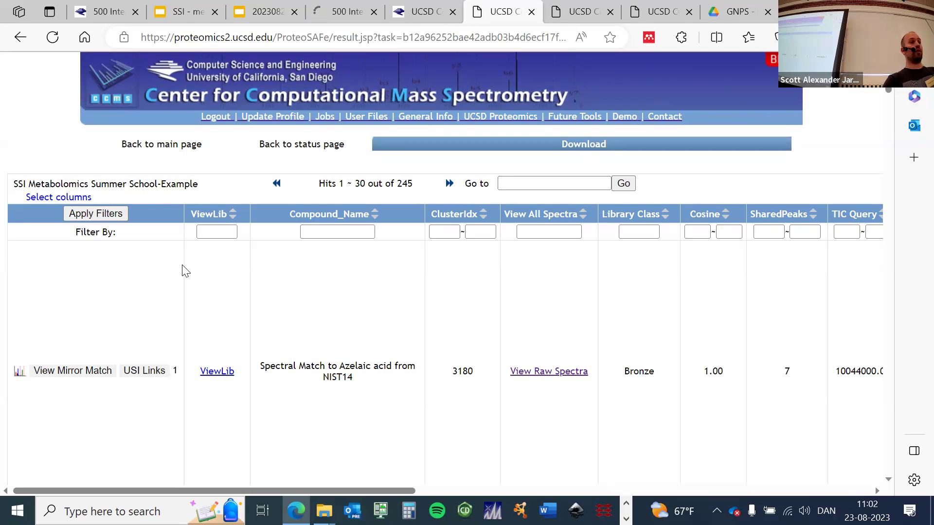
Display the Azelaic acid mirror-match plot, with query and library peaks at 55.06, 83.09 and 97.10
{"action": "scroll", "coordinate": [185, 271], "scroll_direction": "down", "scroll_amount": 1}
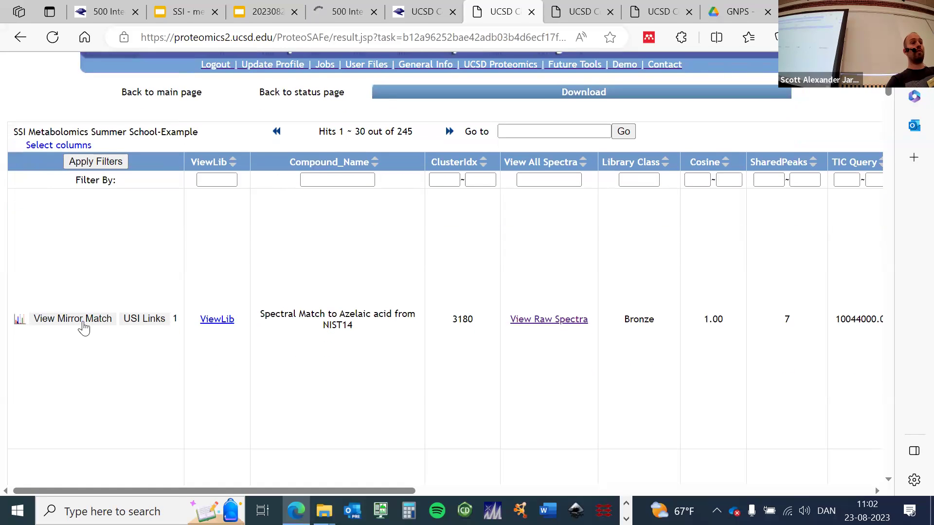
{"action": "left_click", "coordinate": [83, 323]}
{"action": "scroll", "coordinate": [413, 226], "scroll_direction": "down", "scroll_amount": 1}
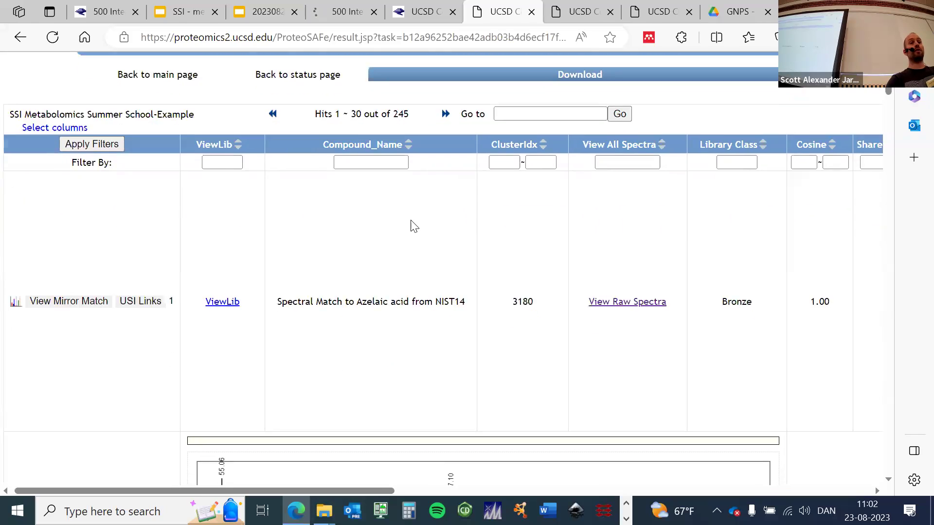
{"action": "scroll", "coordinate": [413, 226], "scroll_direction": "down", "scroll_amount": 7}
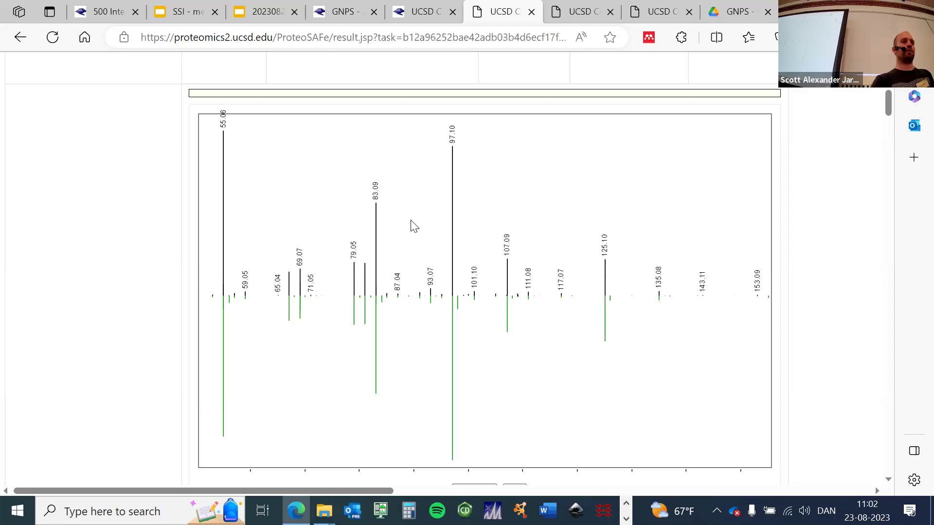
{"action": "scroll", "coordinate": [411, 225], "scroll_direction": "up", "scroll_amount": 1}
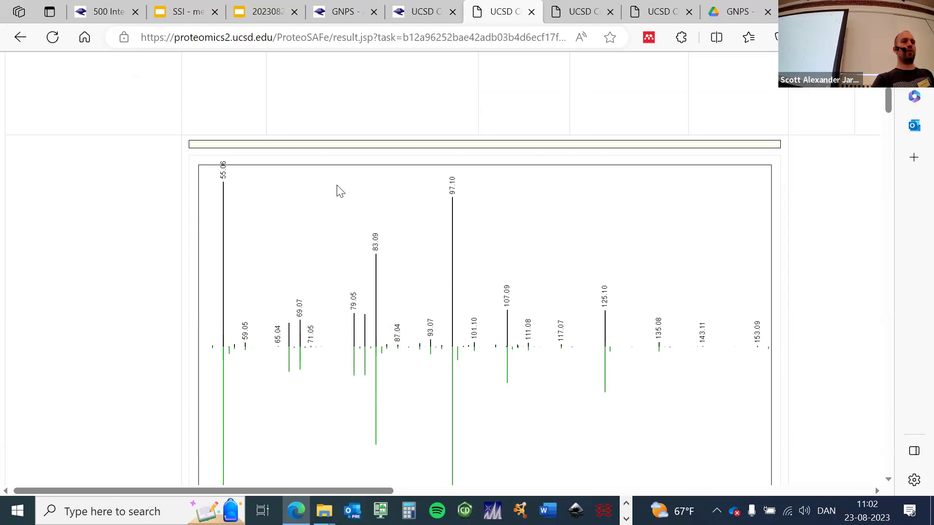
{"action": "scroll", "coordinate": [381, 304], "scroll_direction": "down", "scroll_amount": 1}
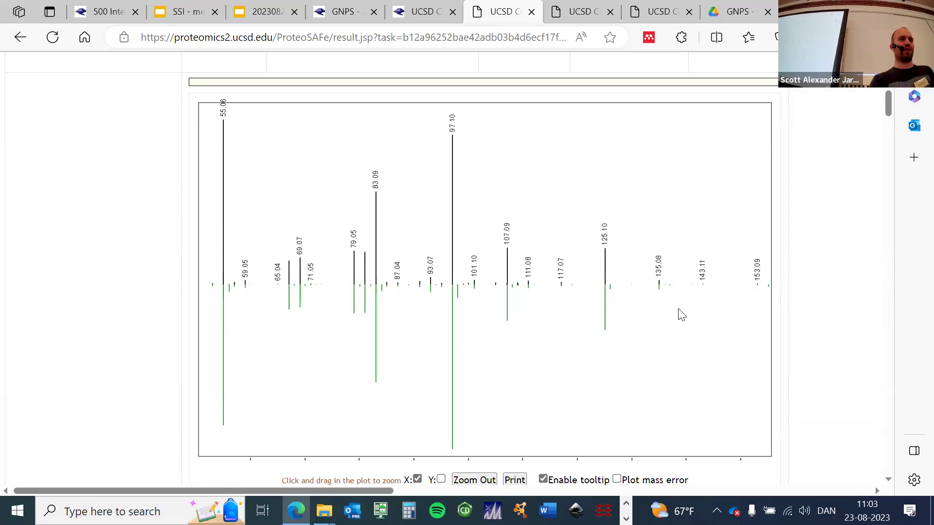
{"action": "scroll", "coordinate": [681, 314], "scroll_direction": "up", "scroll_amount": 5}
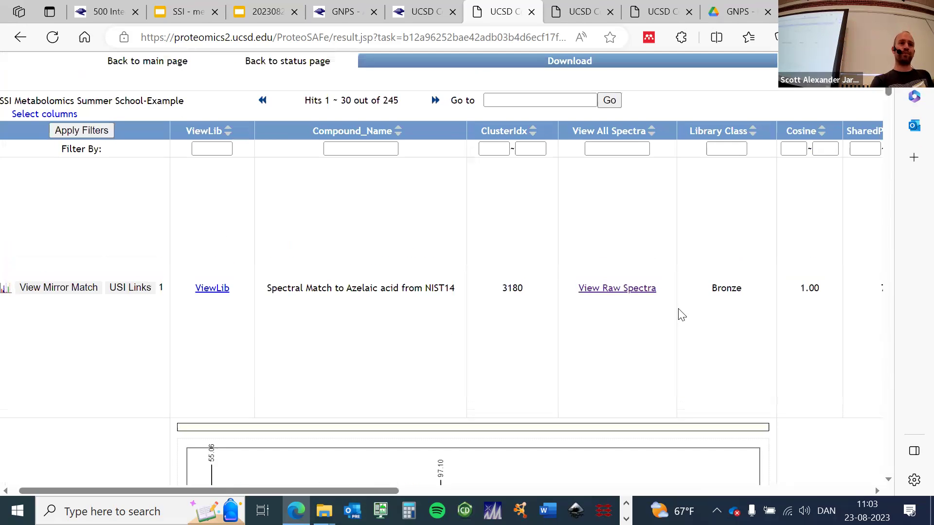
{"action": "scroll", "coordinate": [681, 314], "scroll_direction": "right", "scroll_amount": 5}
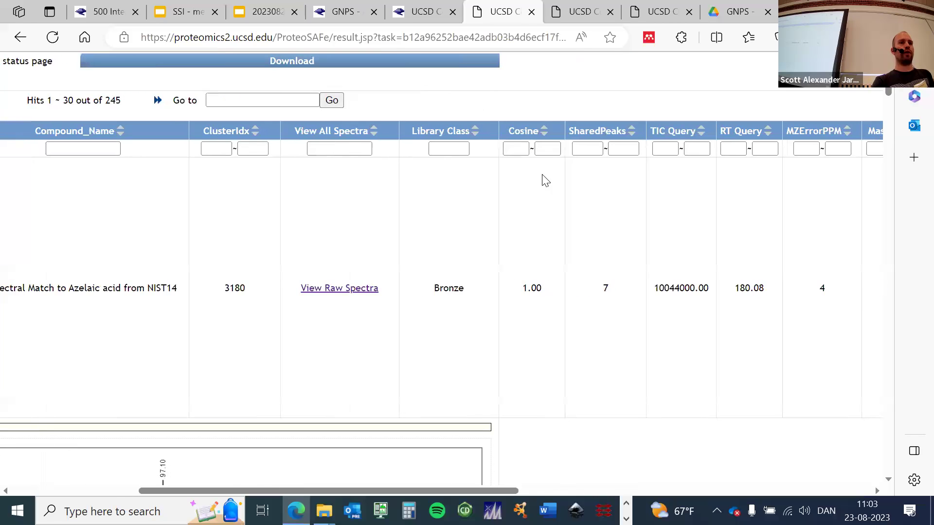
{"action": "scroll", "coordinate": [535, 180], "scroll_direction": "right", "scroll_amount": 3}
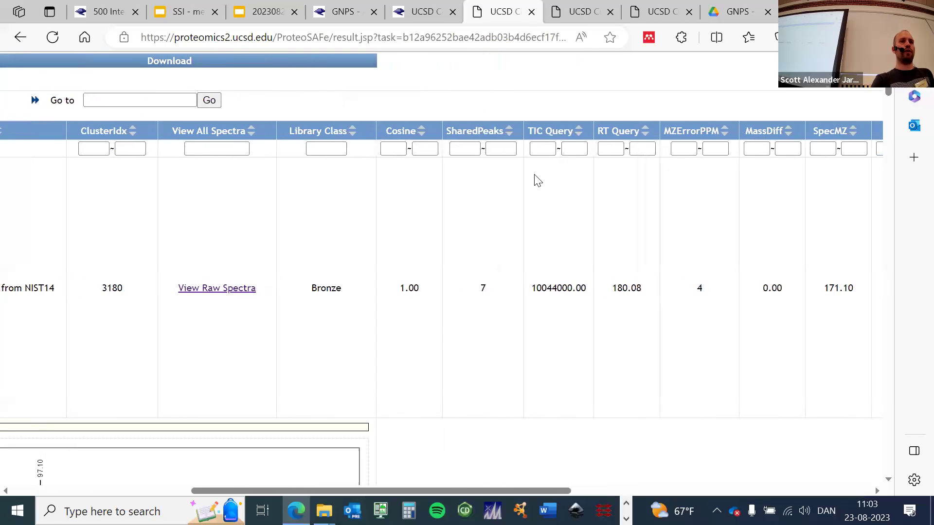
{"action": "scroll", "coordinate": [538, 180], "scroll_direction": "right", "scroll_amount": 2}
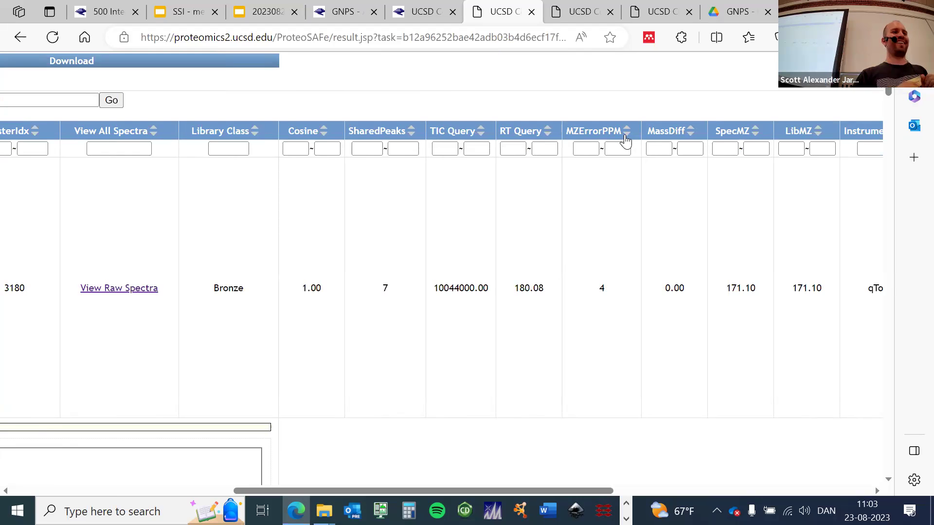
Scroll to the NIST14 Sulfamethizole match showing Bronze, cosine 0.98 and 8 shared peaks
{"action": "scroll", "coordinate": [625, 140], "scroll_direction": "left", "scroll_amount": 10}
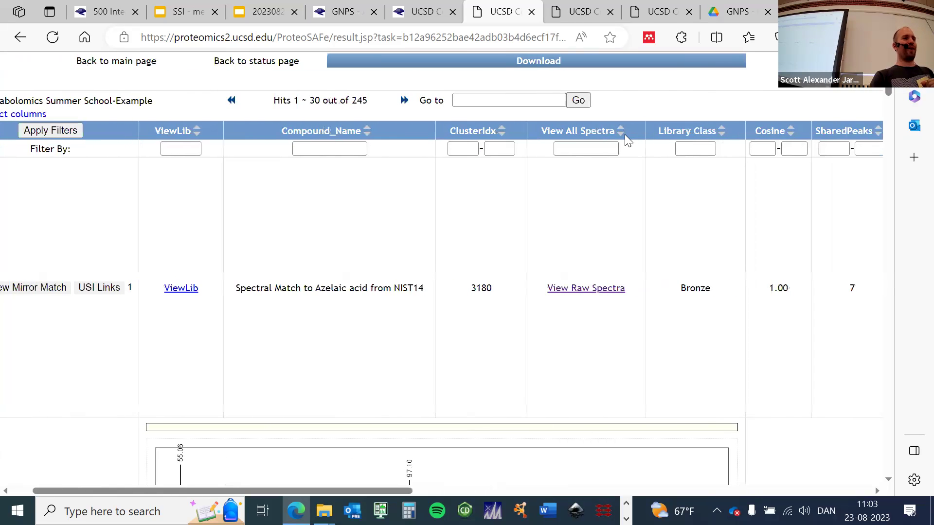
{"action": "scroll", "coordinate": [626, 137], "scroll_direction": "down", "scroll_amount": 15}
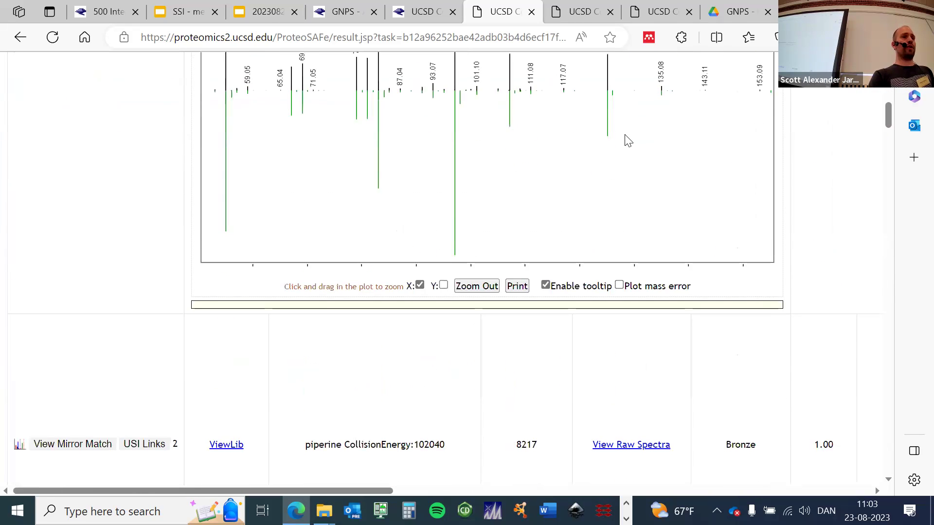
{"action": "scroll", "coordinate": [626, 139], "scroll_direction": "down", "scroll_amount": 5}
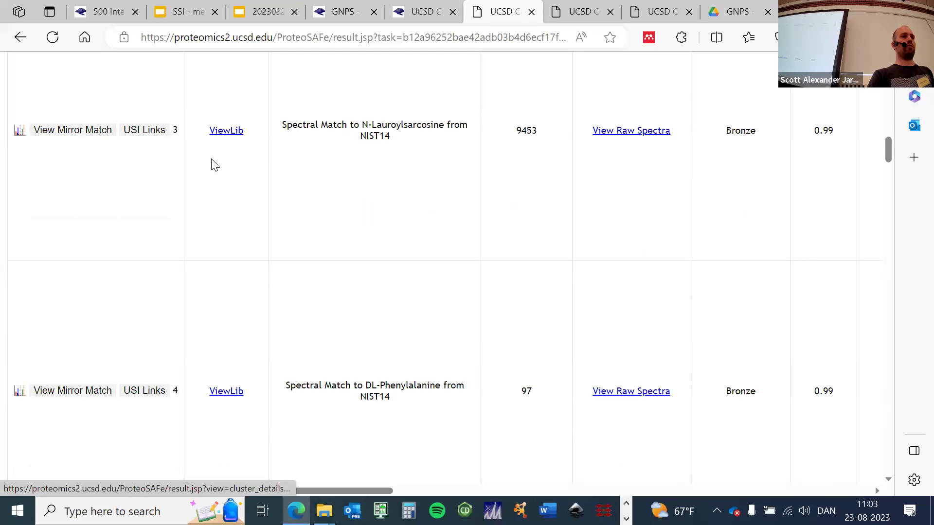
{"action": "scroll", "coordinate": [214, 165], "scroll_direction": "down", "scroll_amount": 12}
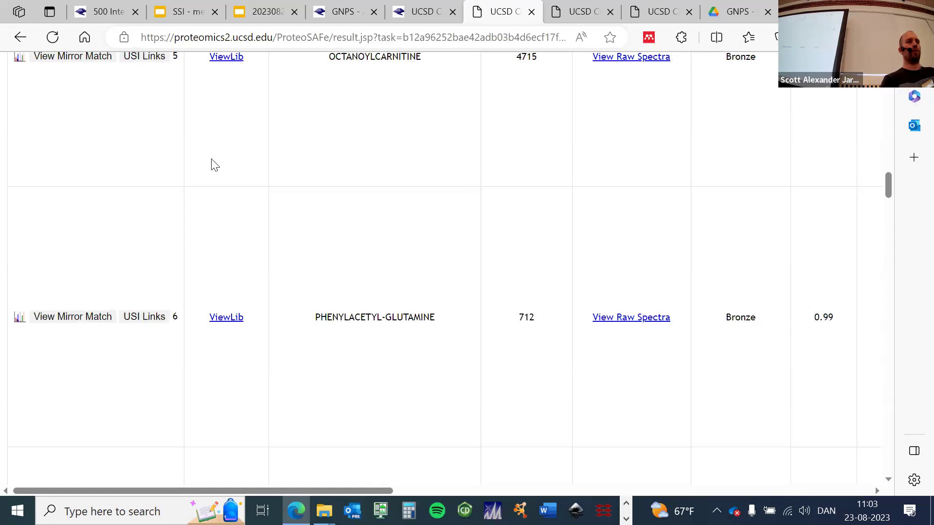
{"action": "scroll", "coordinate": [214, 165], "scroll_direction": "right", "scroll_amount": 15}
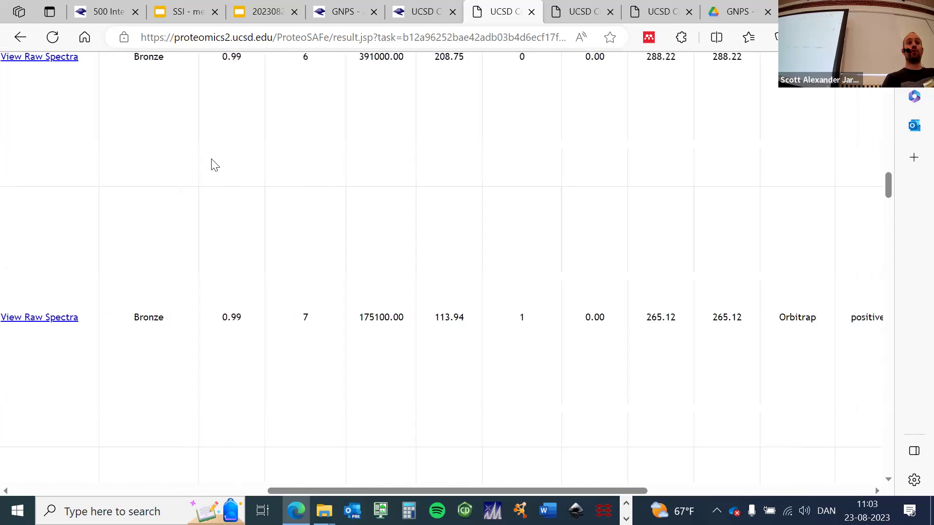
{"action": "scroll", "coordinate": [214, 165], "scroll_direction": "up", "scroll_amount": 9}
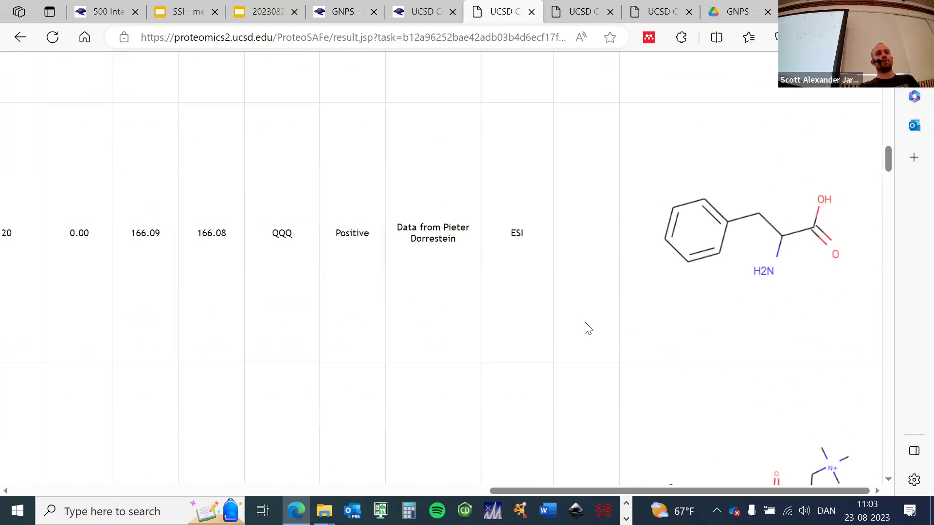
{"action": "scroll", "coordinate": [778, 267], "scroll_direction": "up", "scroll_amount": 1}
{"action": "scroll", "coordinate": [778, 267], "scroll_direction": "up", "scroll_amount": 10}
{"action": "scroll", "coordinate": [674, 343], "scroll_direction": "down", "scroll_amount": 5}
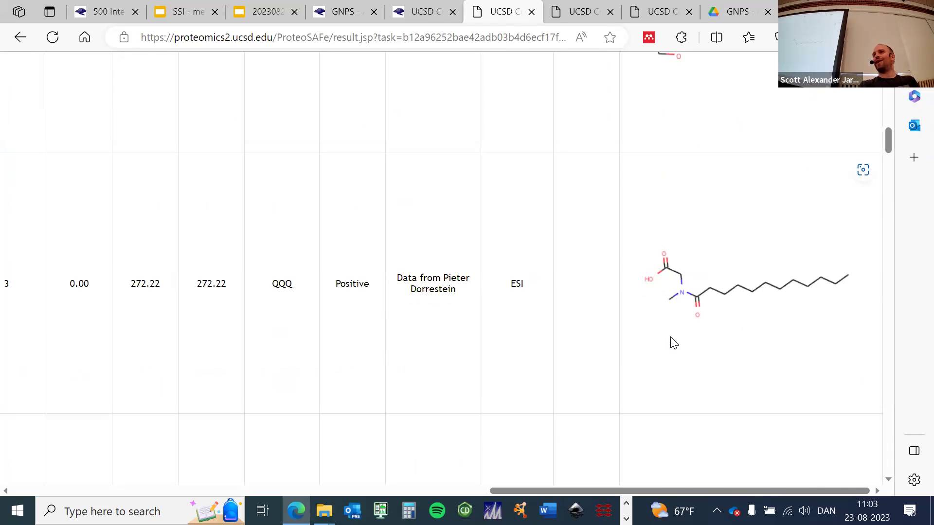
{"action": "scroll", "coordinate": [674, 343], "scroll_direction": "down", "scroll_amount": 8}
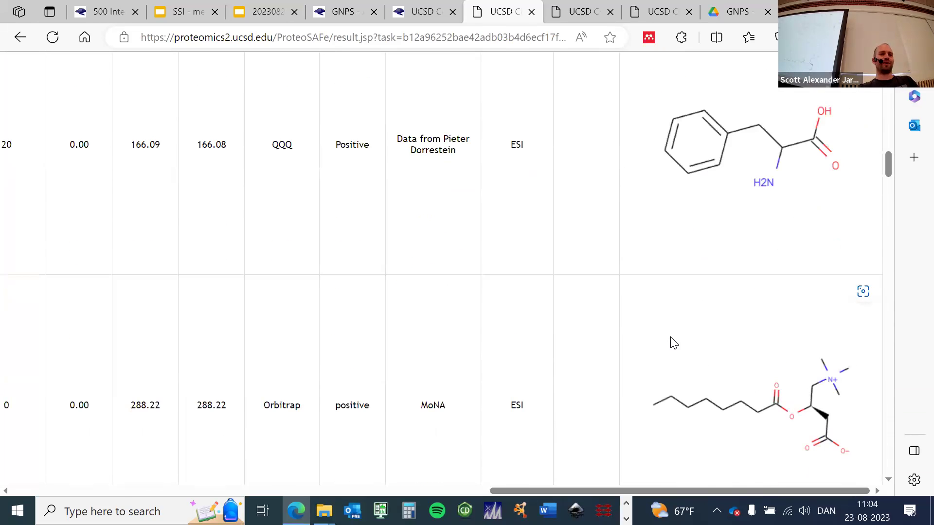
{"action": "scroll", "coordinate": [673, 343], "scroll_direction": "down", "scroll_amount": 10}
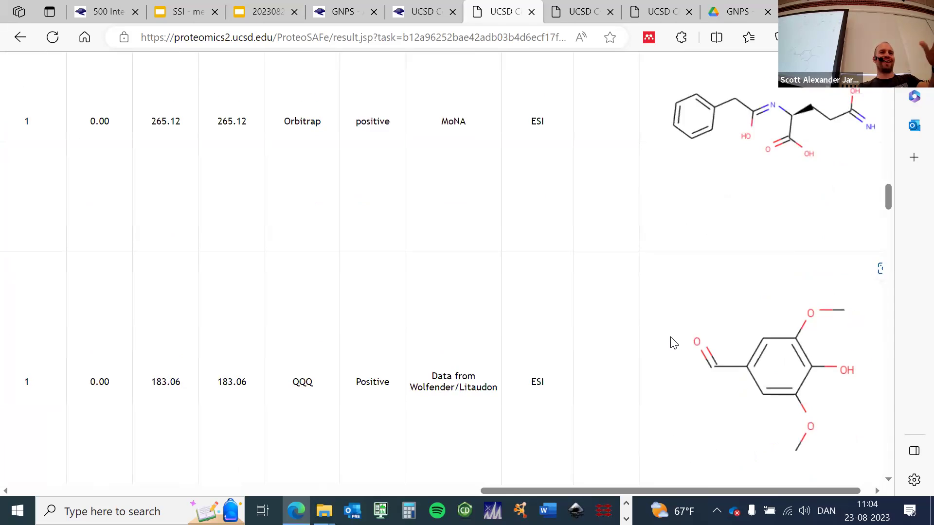
{"action": "scroll", "coordinate": [674, 343], "scroll_direction": "down", "scroll_amount": 10}
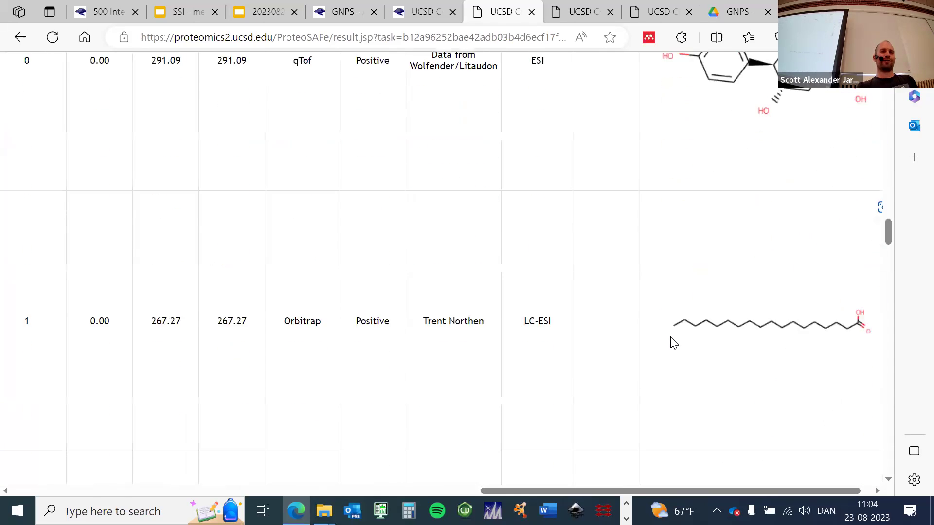
{"action": "scroll", "coordinate": [674, 343], "scroll_direction": "down", "scroll_amount": 10}
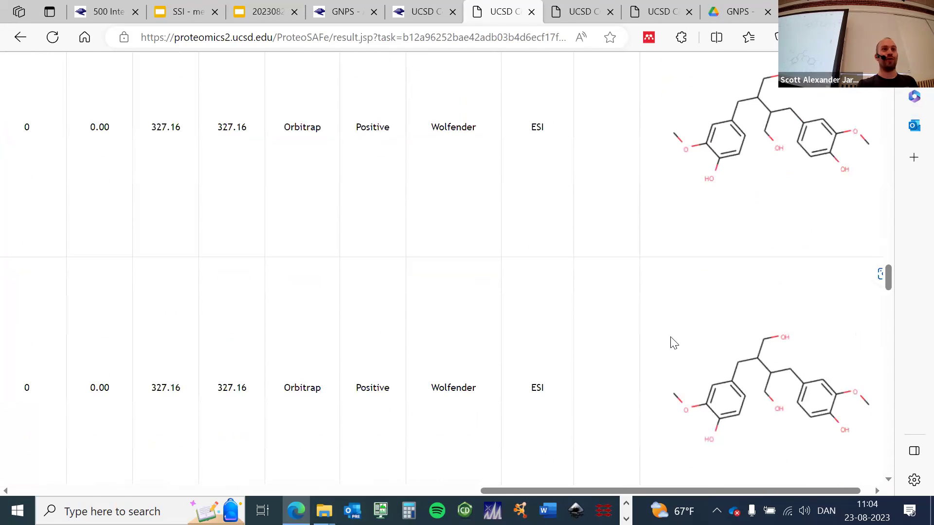
{"action": "scroll", "coordinate": [674, 343], "scroll_direction": "down", "scroll_amount": 10}
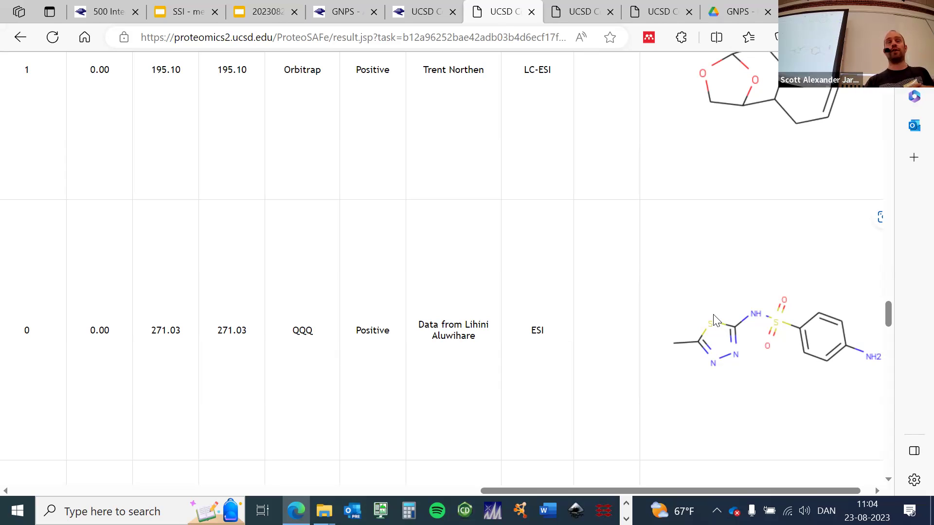
{"action": "scroll", "coordinate": [713, 317], "scroll_direction": "down", "scroll_amount": 1}
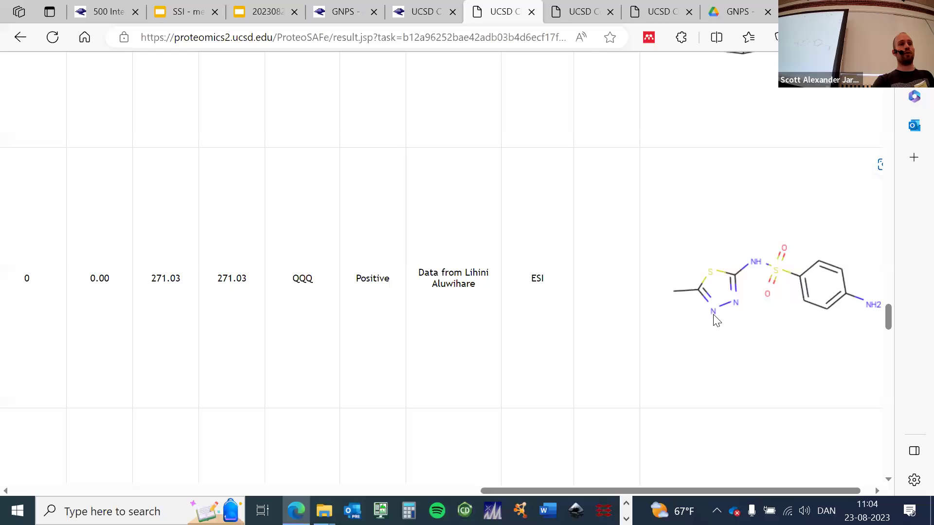
{"action": "scroll", "coordinate": [717, 320], "scroll_direction": "left", "scroll_amount": 20}
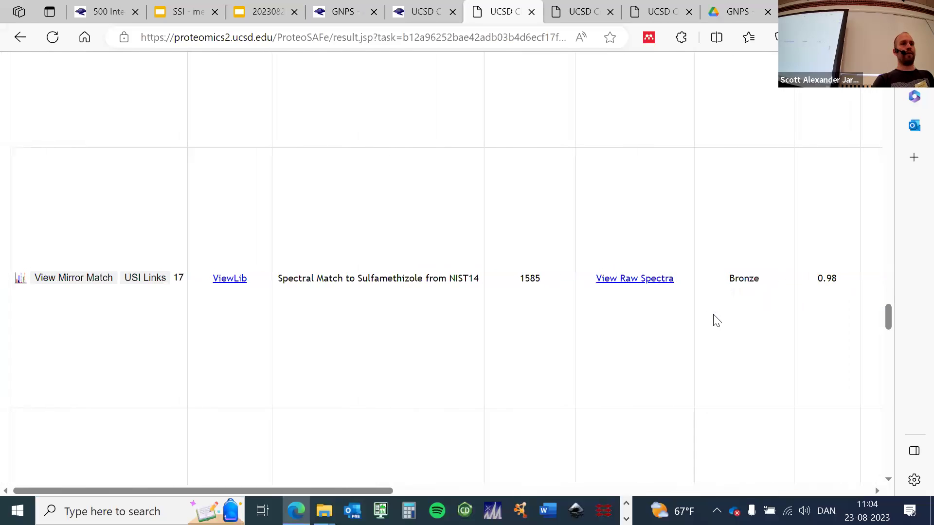
{"action": "scroll", "coordinate": [716, 320], "scroll_direction": "right", "scroll_amount": 3}
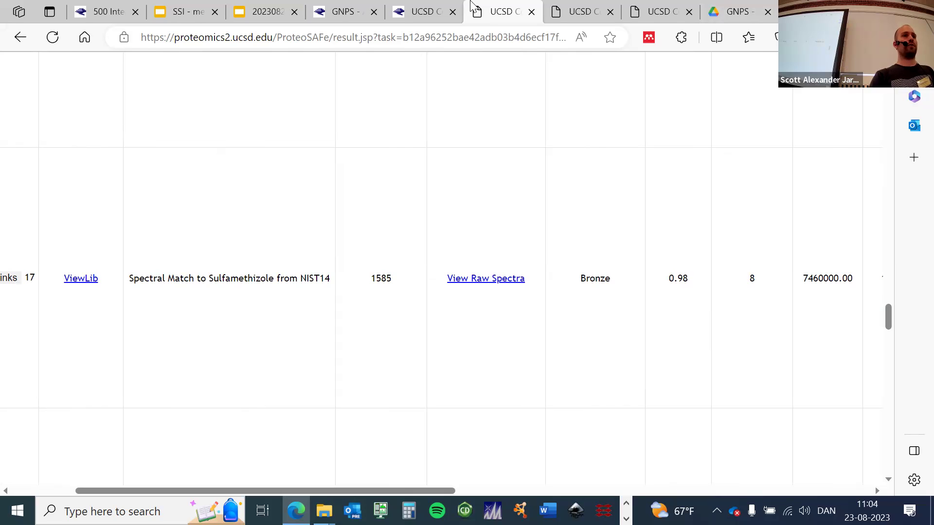
Switch back to the DONE feature-based molecular networking job status page
{"action": "left_click", "coordinate": [438, 19]}
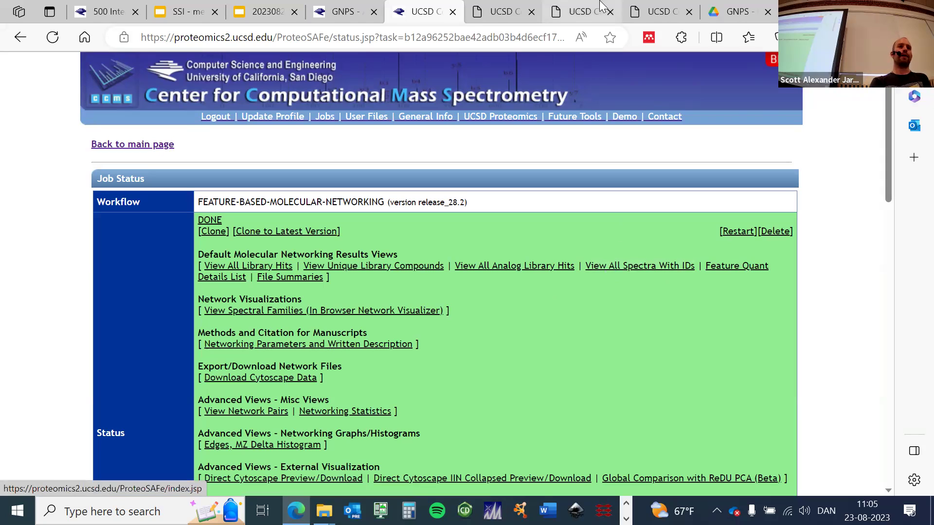
Clear the old sulfa LibraryID filter so the clusters table lists all clusters
{"action": "left_click", "coordinate": [575, 13]}
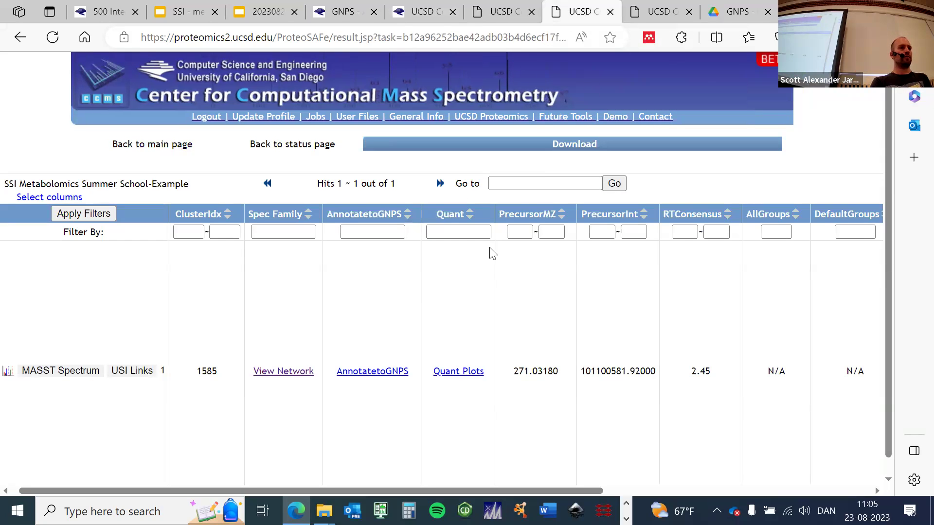
{"action": "scroll", "coordinate": [517, 247], "scroll_direction": "right", "scroll_amount": 3}
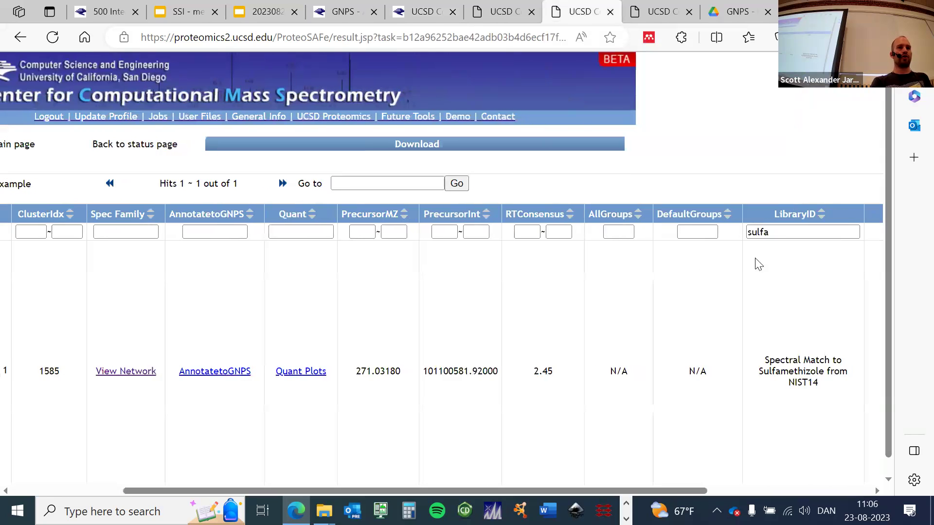
{"action": "left_click_drag", "start_coordinate": [786, 232], "coordinate": [573, 229]}
{"action": "key", "text": "BackSpace"}
{"action": "key", "text": "Return"}
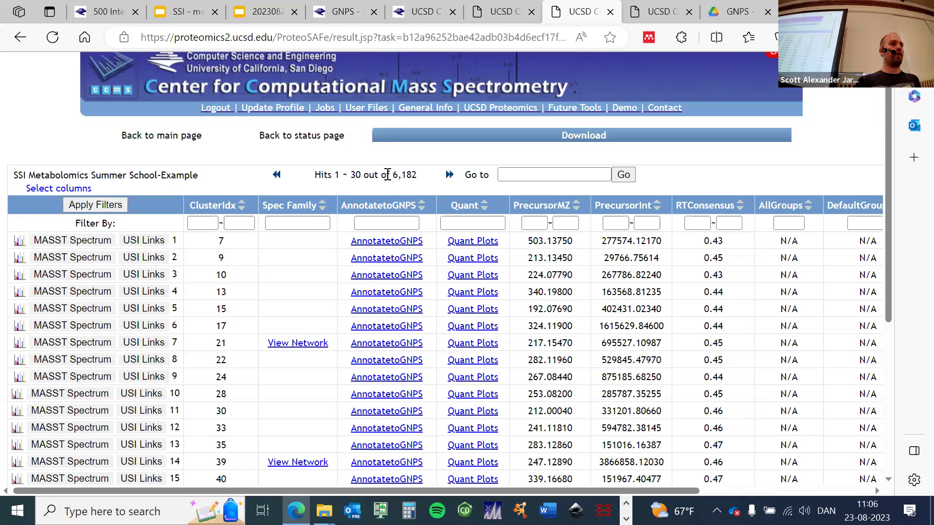
Filter LibraryID by 'Sulf', leaving 2 hits led by cluster 1585 at m/z 271.0318
{"action": "left_click", "coordinate": [499, 13]}
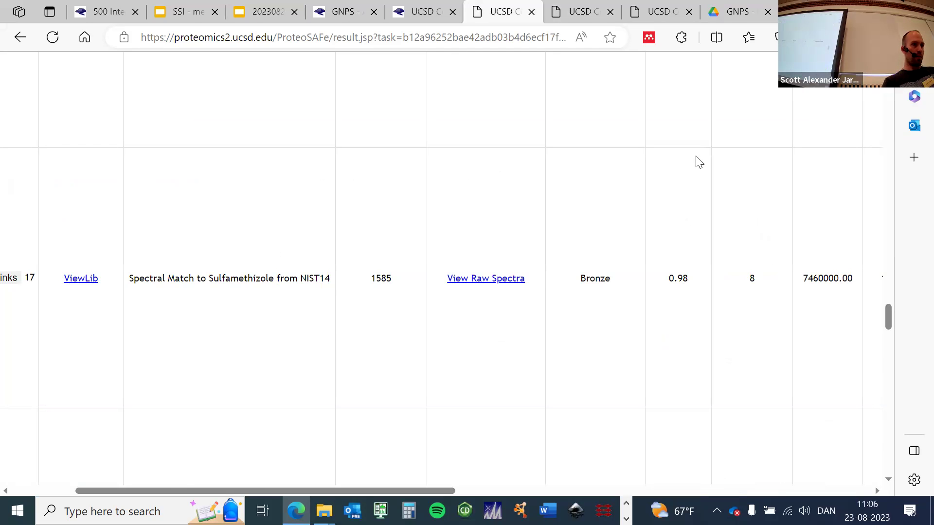
{"action": "left_click", "coordinate": [575, 12]}
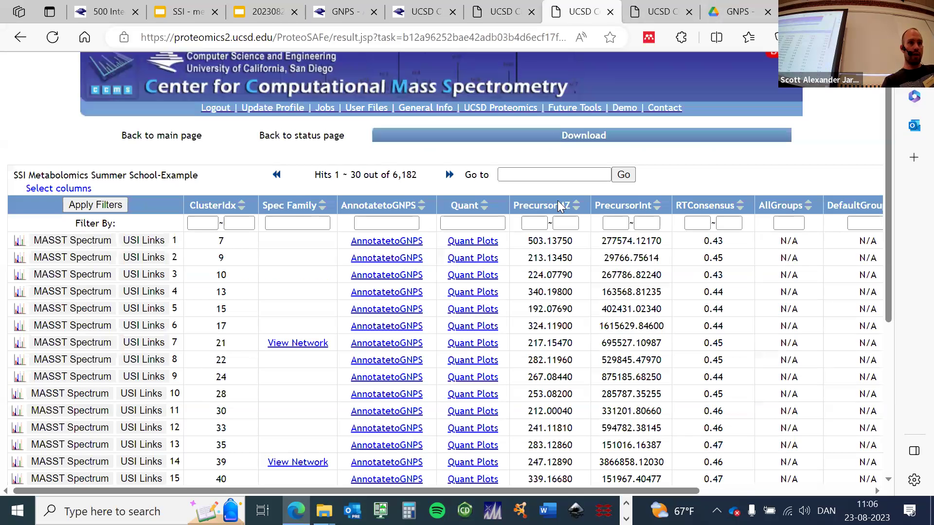
{"action": "scroll", "coordinate": [562, 217], "scroll_direction": "right", "scroll_amount": 5}
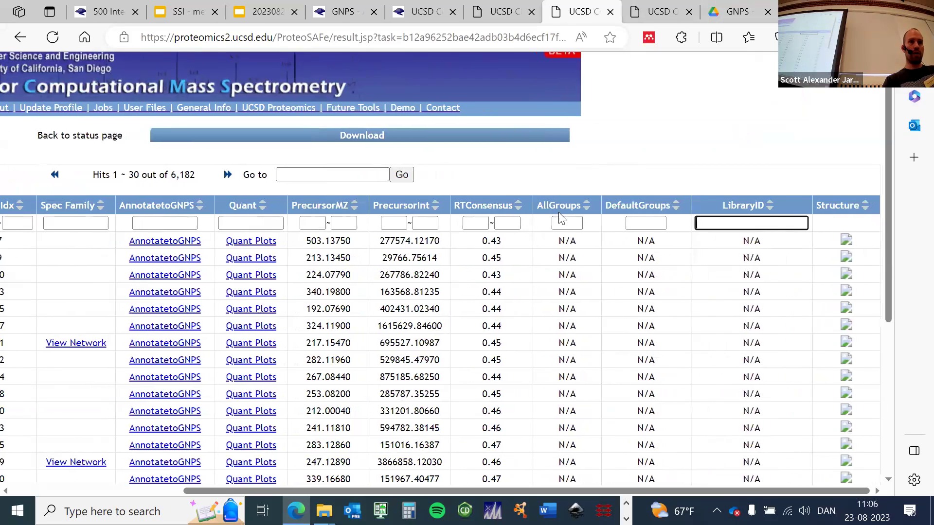
{"action": "left_click", "coordinate": [743, 223]}
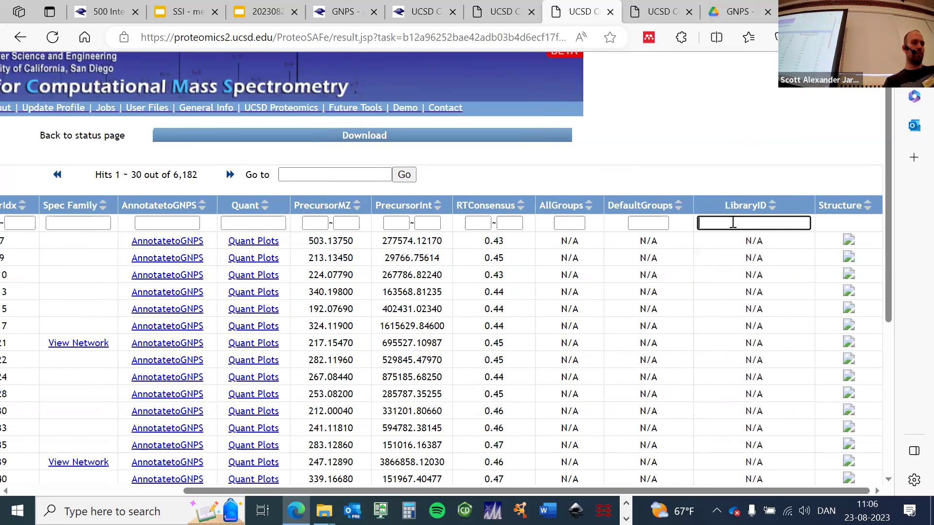
{"action": "type", "text": "Sulf"}
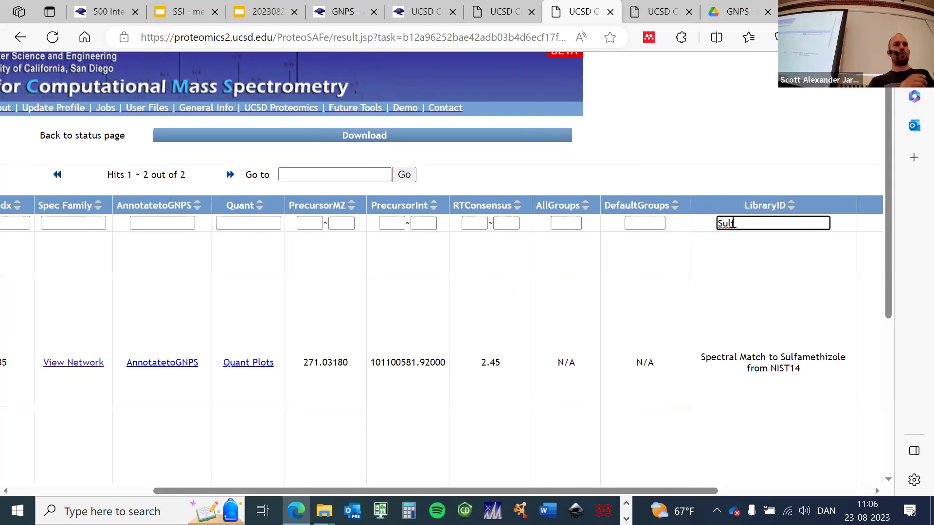
{"action": "scroll", "coordinate": [733, 223], "scroll_direction": "down", "scroll_amount": 4}
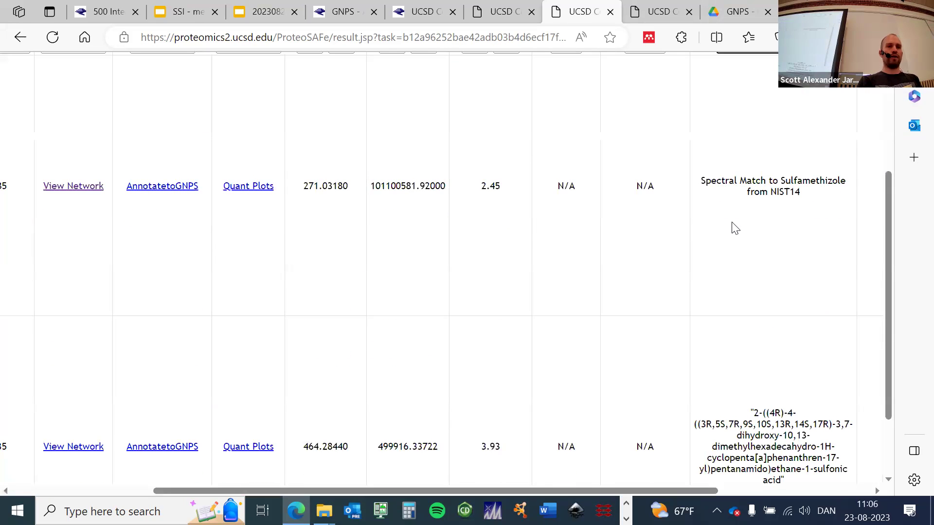
{"action": "scroll", "coordinate": [733, 228], "scroll_direction": "down", "scroll_amount": 1}
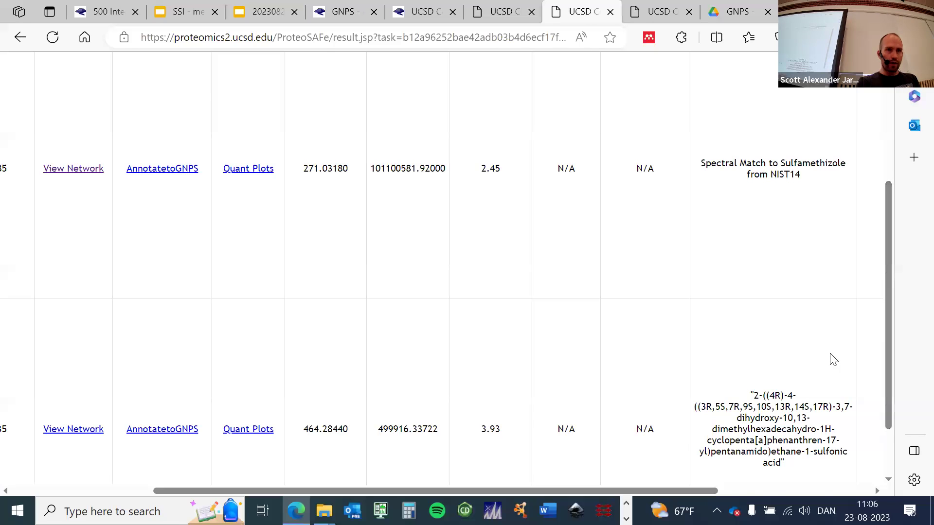
{"action": "scroll", "coordinate": [831, 357], "scroll_direction": "up", "scroll_amount": 4}
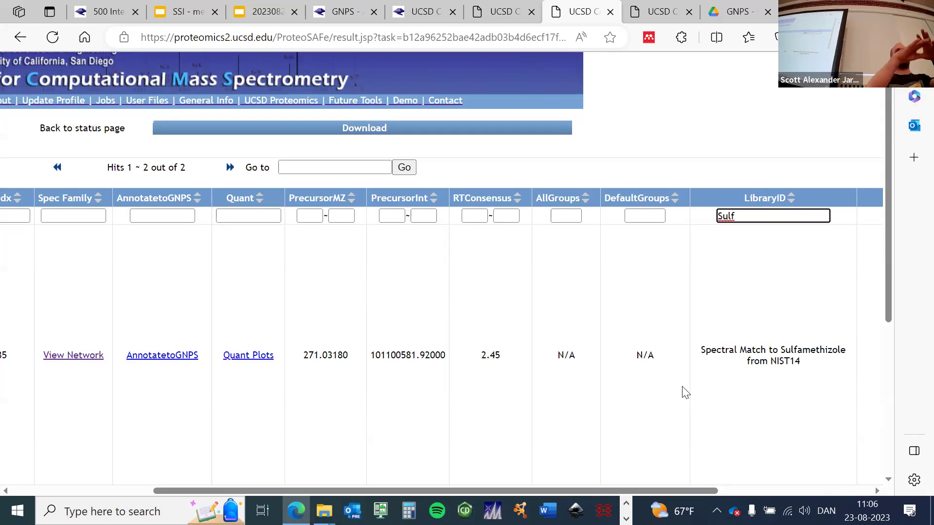
{"action": "scroll", "coordinate": [683, 391], "scroll_direction": "left", "scroll_amount": 5}
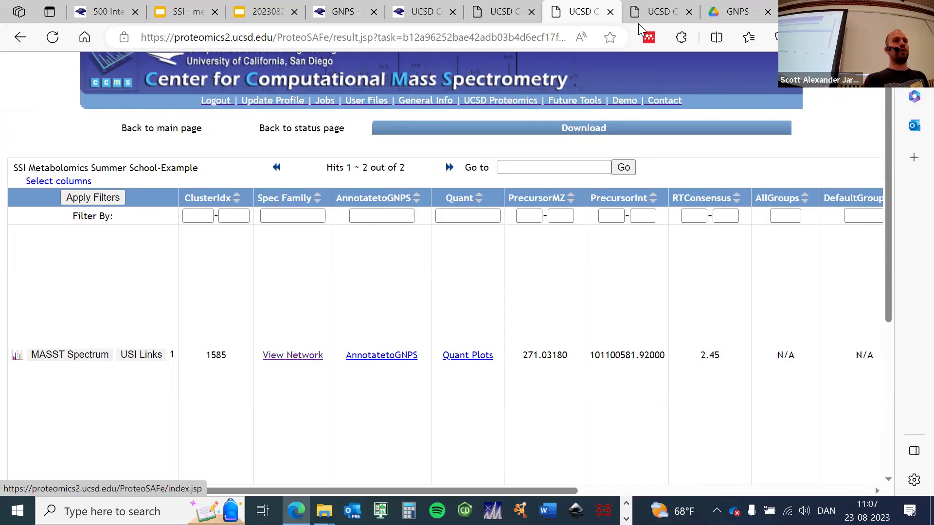
Open cluster 1585's molecular network and fit all its nodes in view
{"action": "left_click", "coordinate": [665, 14]}
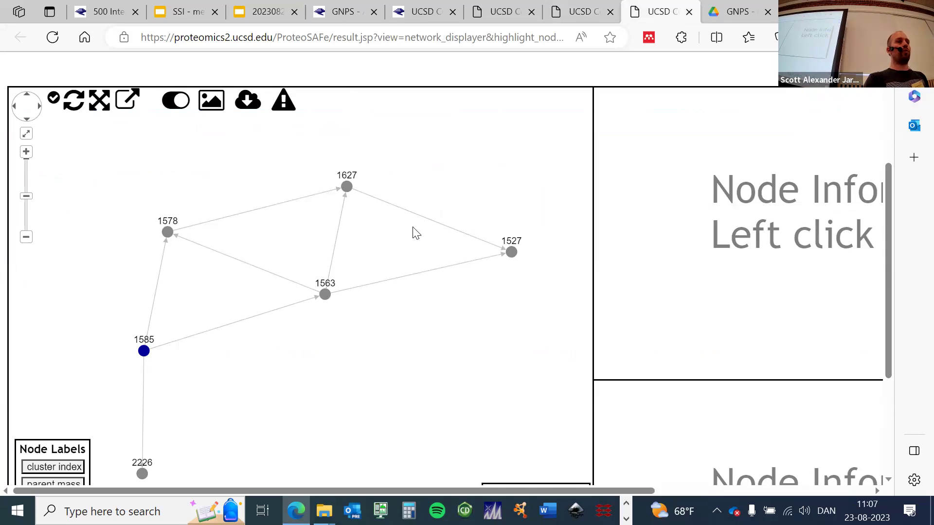
{"action": "scroll", "coordinate": [416, 233], "scroll_direction": "down", "scroll_amount": 3}
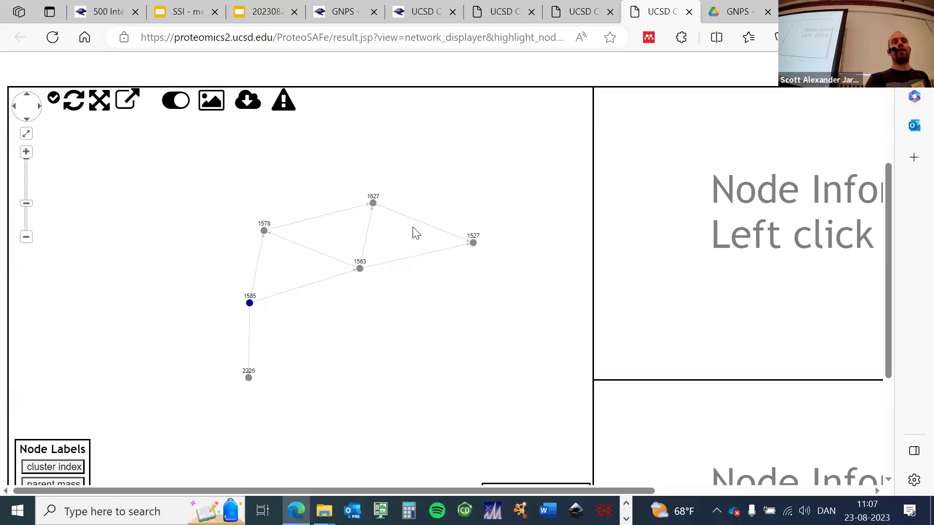
{"action": "left_click_drag", "start_coordinate": [412, 140], "coordinate": [370, 152]}
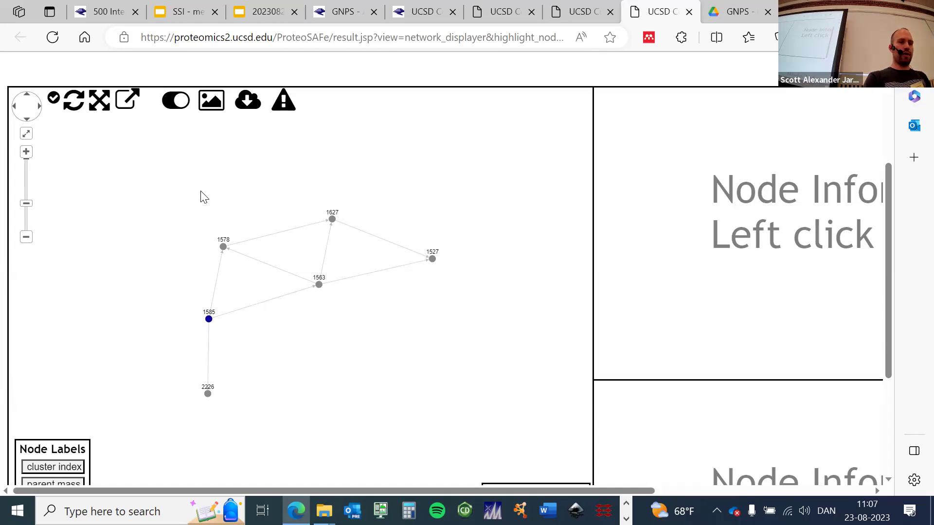
{"action": "key", "text": "ctrl+minus"}
{"action": "key", "text": "ctrl+minus"}
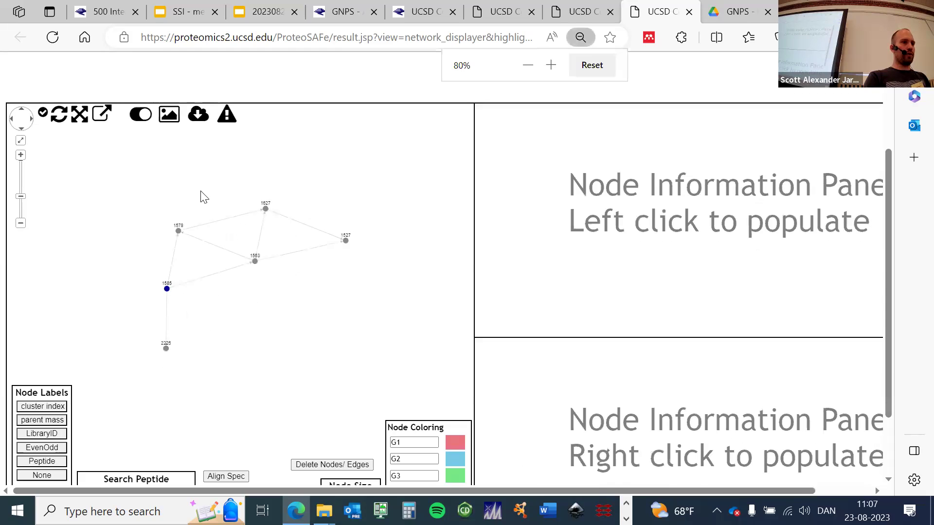
{"action": "scroll", "coordinate": [174, 208], "scroll_direction": "up", "scroll_amount": 5}
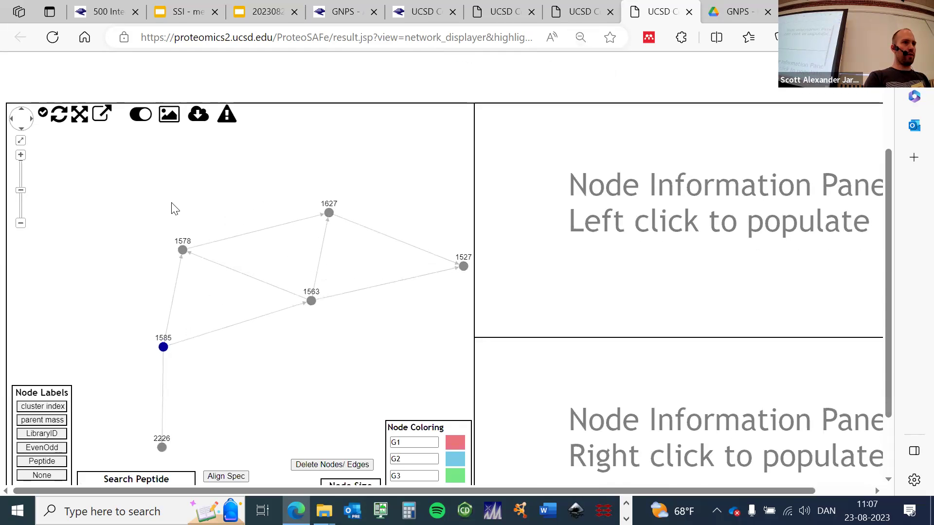
{"action": "left_click_drag", "start_coordinate": [277, 199], "coordinate": [222, 139]}
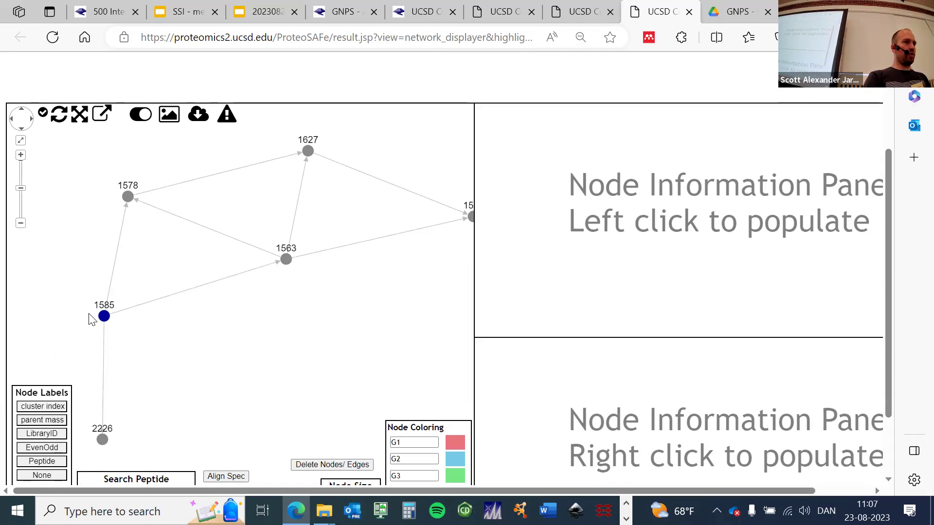
Label nodes by parent mass and move nodes 271.0318 and 299.0269 apart
{"action": "left_click", "coordinate": [39, 421]}
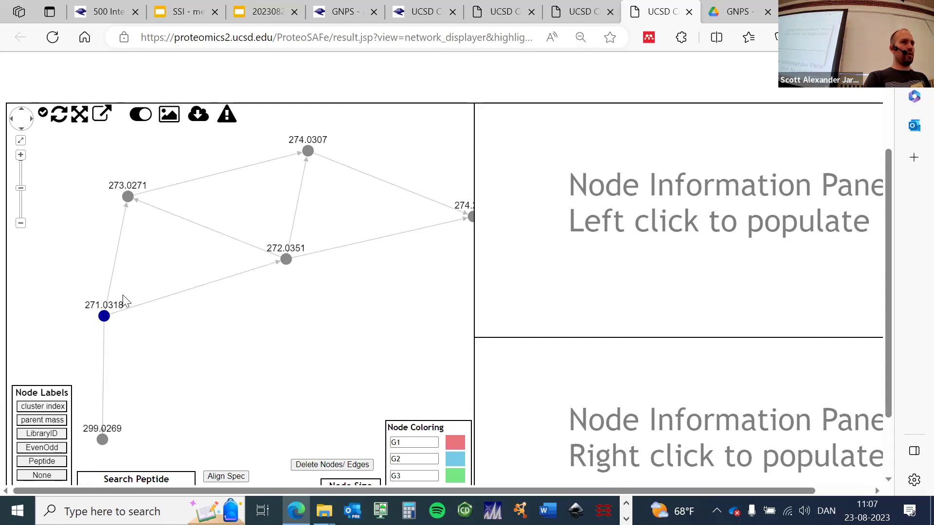
{"action": "left_click_drag", "start_coordinate": [104, 316], "coordinate": [165, 309]}
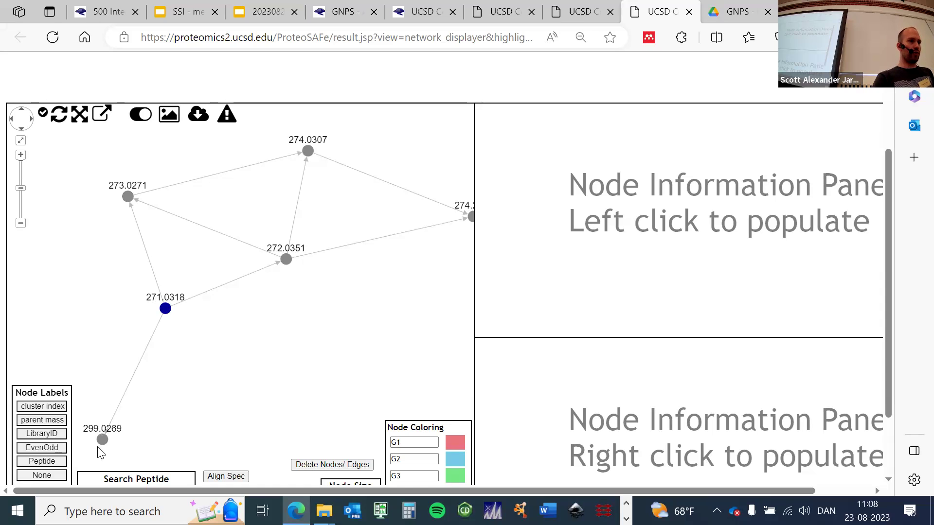
{"action": "left_click_drag", "start_coordinate": [104, 438], "coordinate": [270, 388]}
{"action": "mouse_move", "coordinate": [269, 388]}
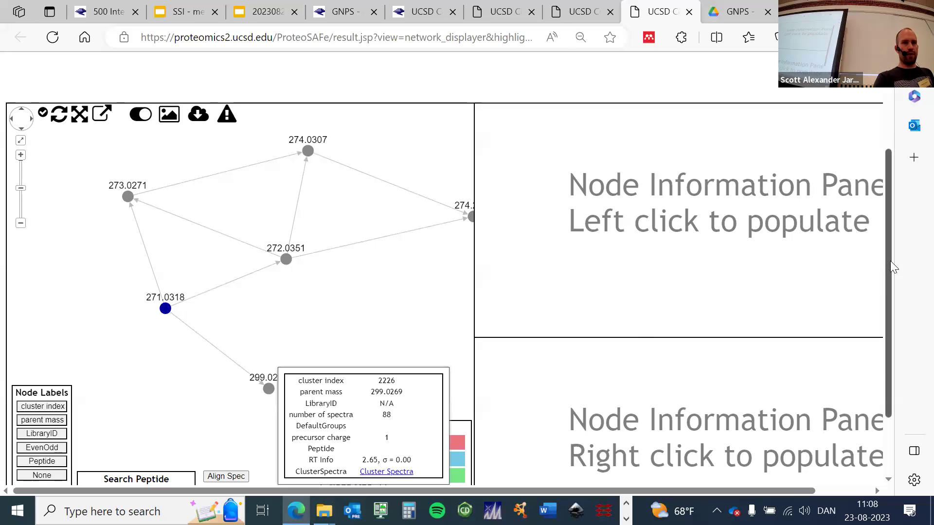
{"action": "left_click_drag", "start_coordinate": [890, 262], "coordinate": [886, 332]}
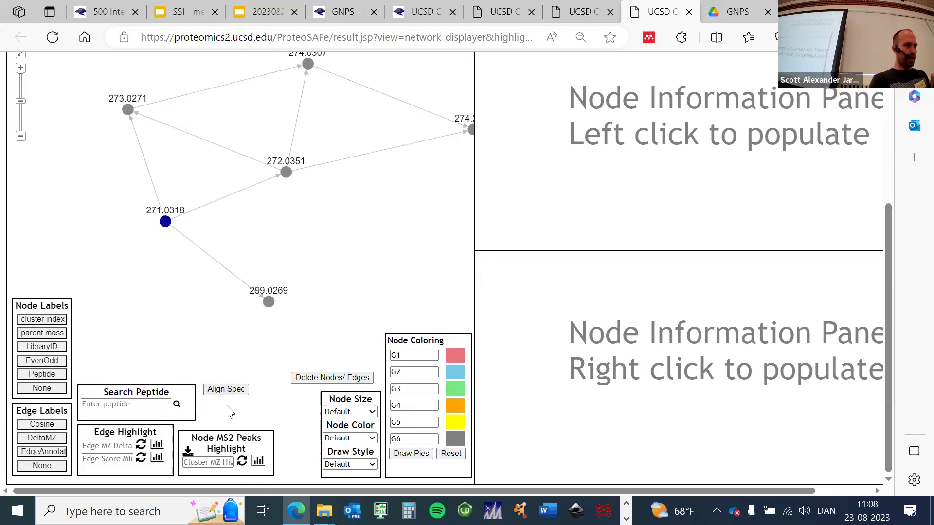
Label the network edges by DeltaMZ and shift node 299.0269 further left
{"action": "left_click", "coordinate": [47, 439]}
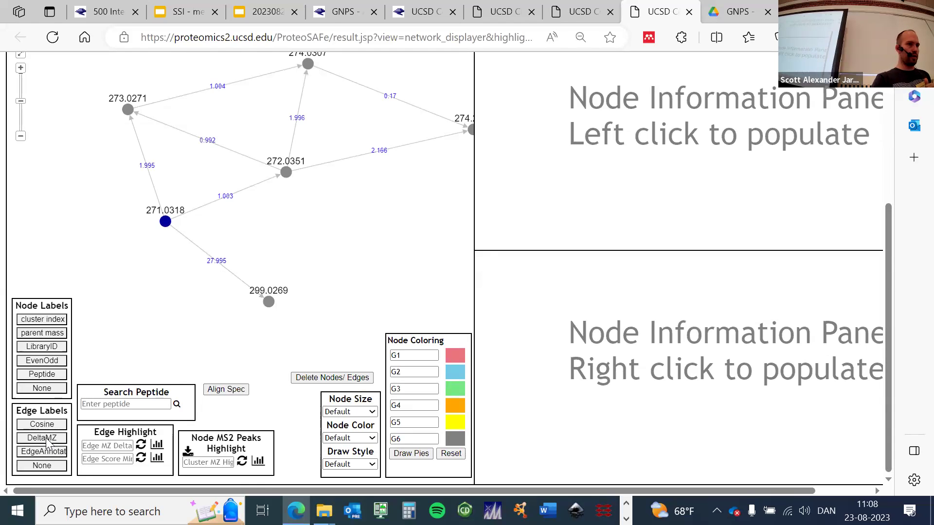
{"action": "mouse_move", "coordinate": [268, 302]}
{"action": "left_click_drag", "start_coordinate": [268, 302], "coordinate": [238, 304]}
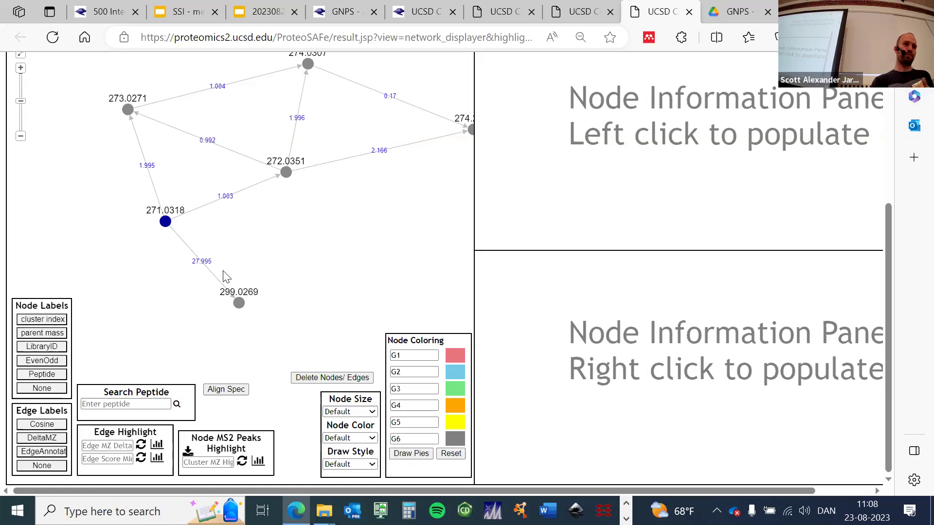
Load nodes 271.0318 and 299.0269 into the two Node Information panels for comparison
{"action": "left_click", "coordinate": [165, 222]}
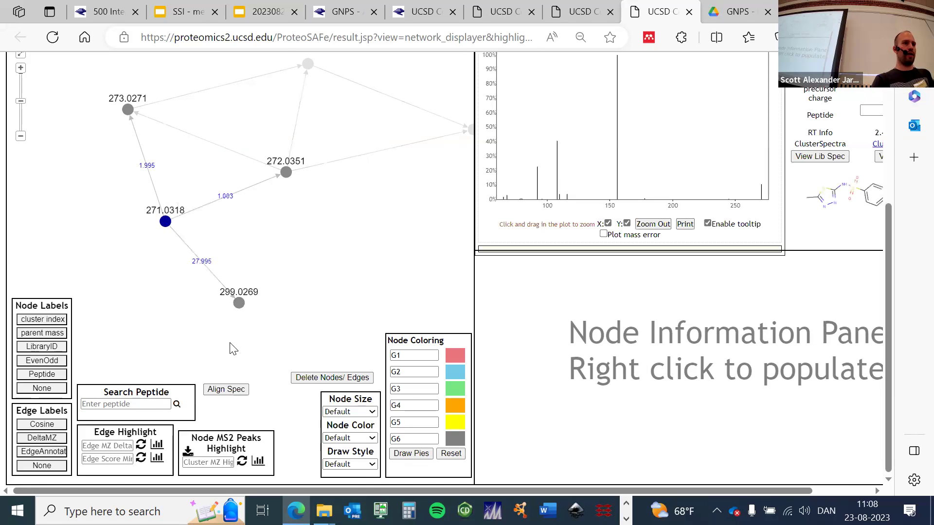
{"action": "right_click", "coordinate": [238, 302]}
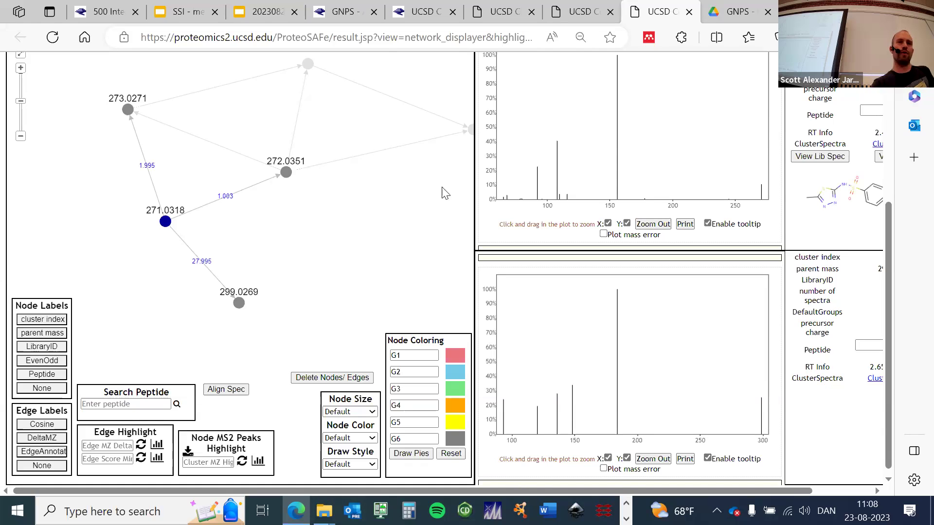
{"action": "scroll", "coordinate": [788, 199], "scroll_direction": "right", "scroll_amount": 3}
{"action": "scroll", "coordinate": [789, 199], "scroll_direction": "left", "scroll_amount": 1}
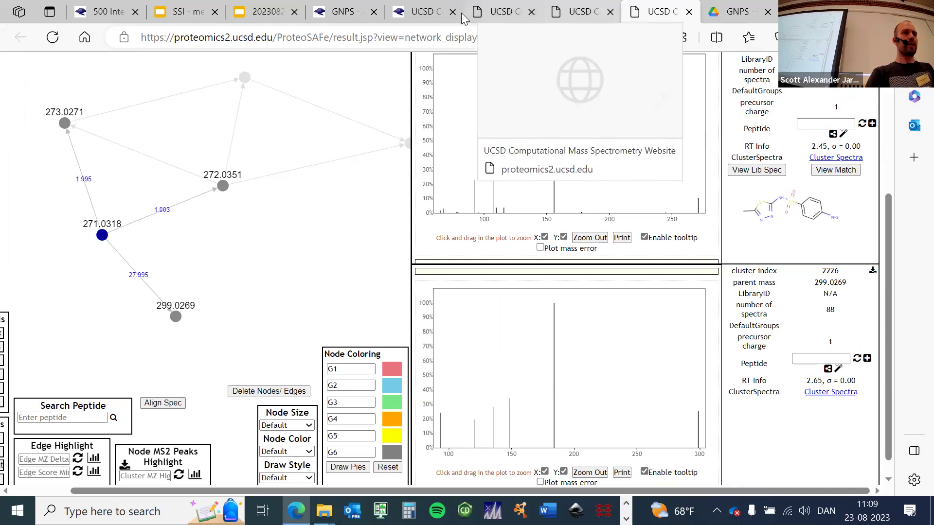
Go from the job status page to the Download Cytoscape Data result page
{"action": "left_click", "coordinate": [419, 14]}
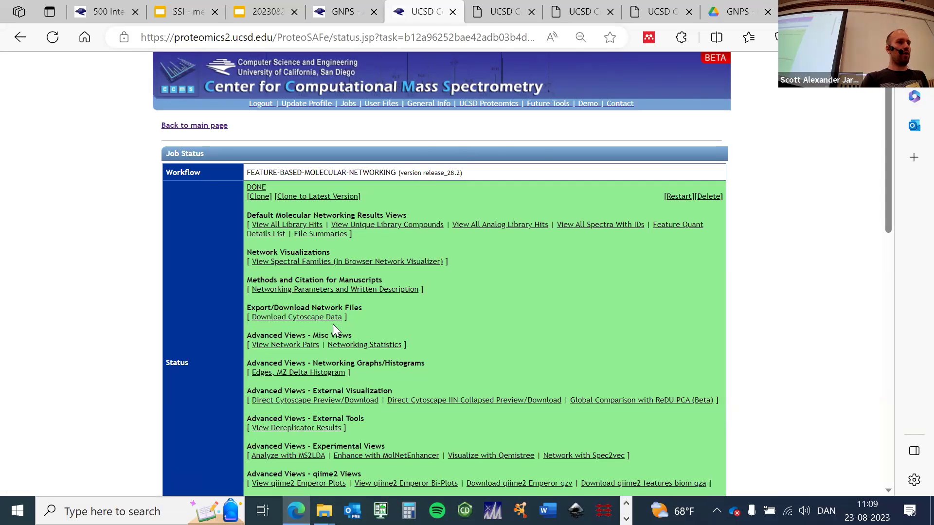
{"action": "left_click", "coordinate": [306, 325]}
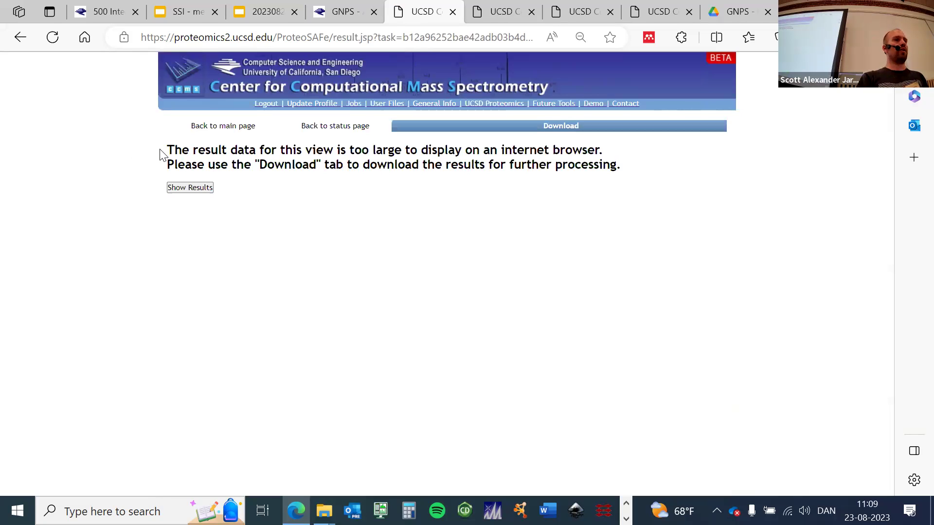
Download all results as tab-delimited Cytoscape data and bring up the Downloads folder window
{"action": "left_click", "coordinate": [555, 128]}
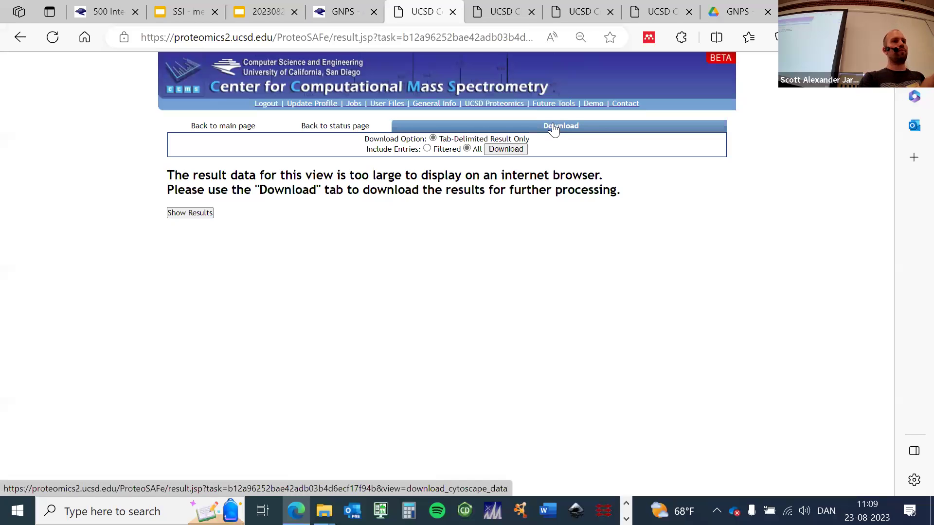
{"action": "left_click", "coordinate": [503, 151]}
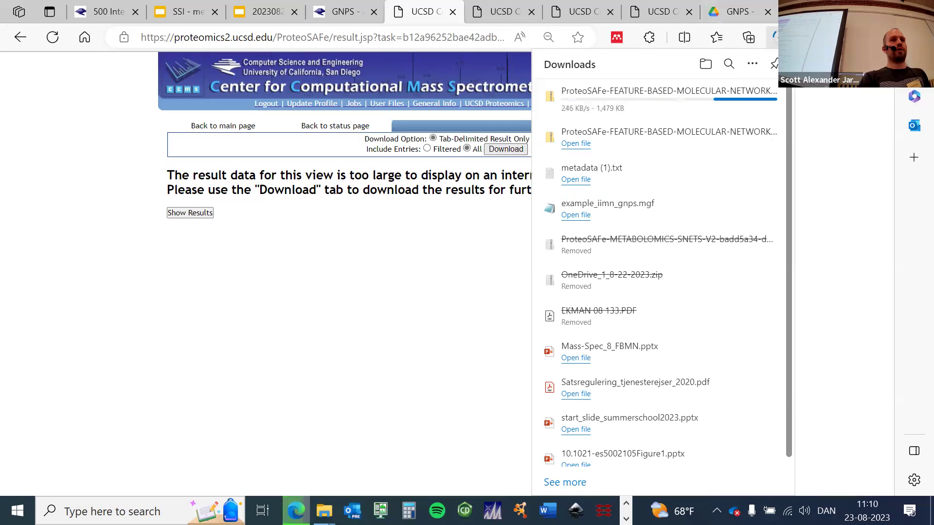
{"action": "key", "text": "alt+Tab"}
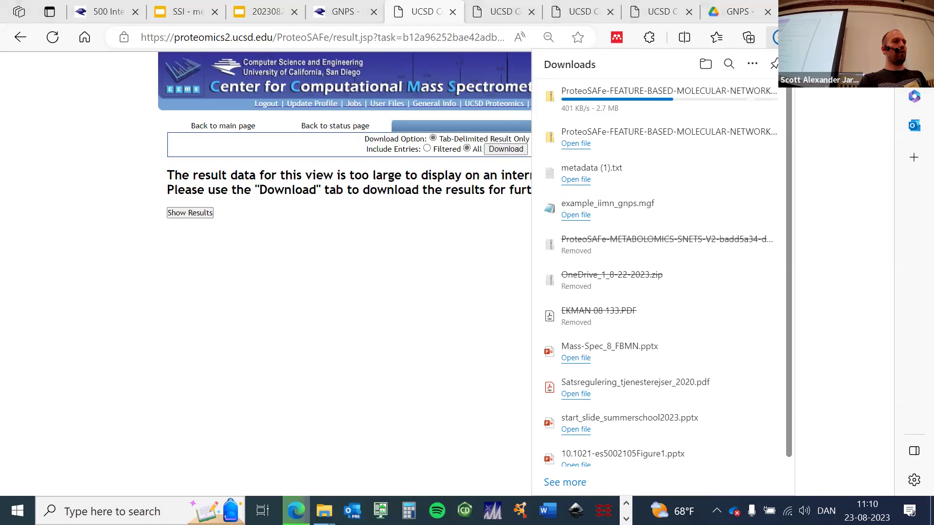
{"action": "key", "text": "alt+Tab"}
{"action": "key", "text": "alt+Tab"}
{"action": "key", "text": "alt+Tab"}
{"action": "key", "text": "alt+Tab"}
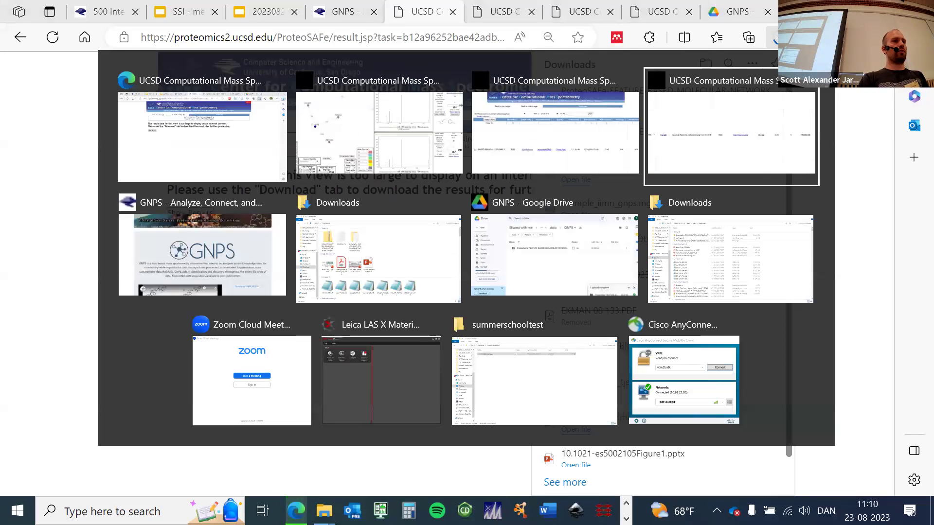
{"action": "key", "text": "Escape"}
{"action": "key", "text": "alt+Tab"}
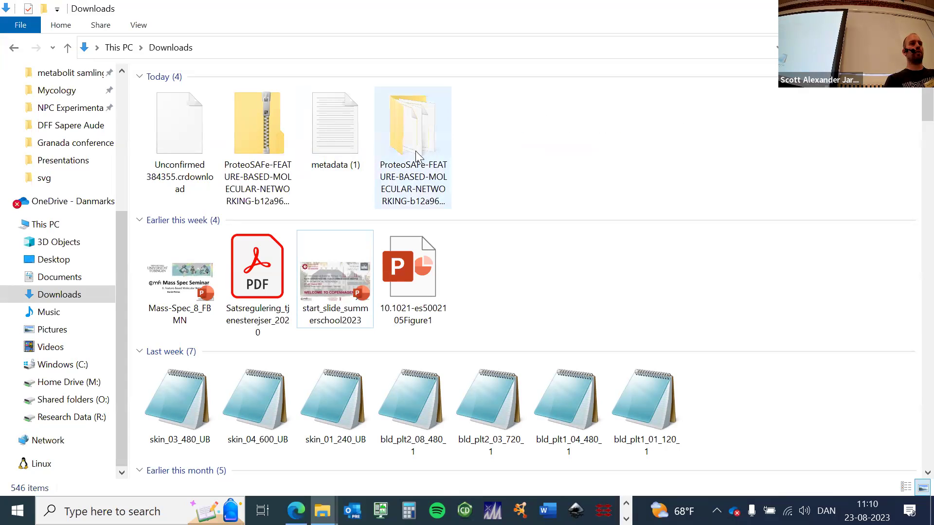
Check the downloaded ProteoSAFe networking zip in Downloads, then go back to the Edge browser
{"action": "mouse_move", "coordinate": [395, 146]}
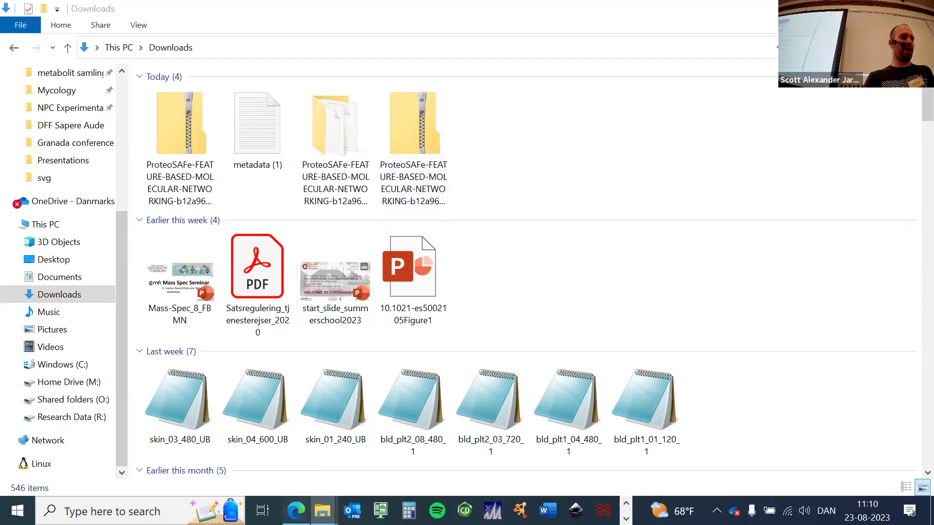
{"action": "left_click", "coordinate": [296, 511]}
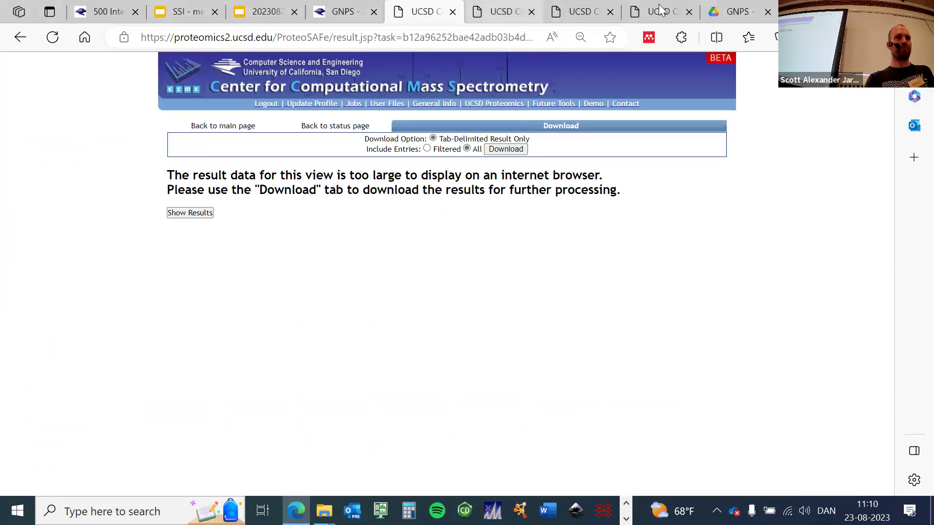
Browse Google Drive's data > GNPS folder holding the uploaded ProteoSAFe results, then return to File Explorer
{"action": "left_click", "coordinate": [732, 11]}
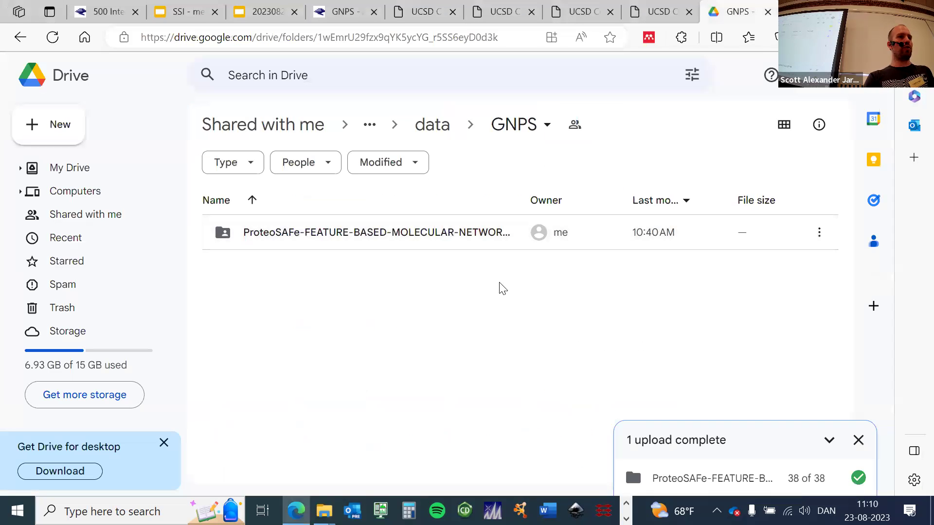
{"action": "left_click", "coordinate": [433, 126]}
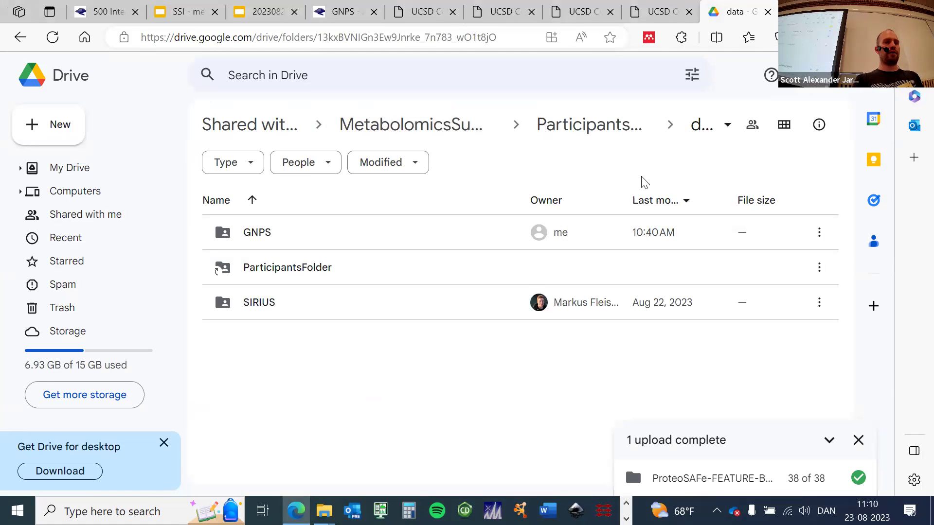
{"action": "left_click", "coordinate": [268, 237]}
{"action": "double_click", "coordinate": [268, 237]}
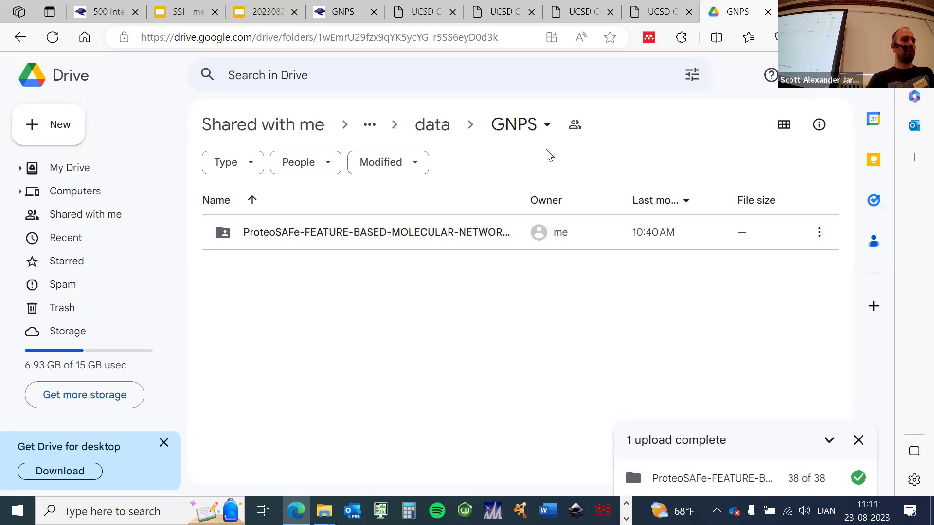
{"action": "key", "text": "alt+Tab"}
{"action": "key", "text": "alt+Tab"}
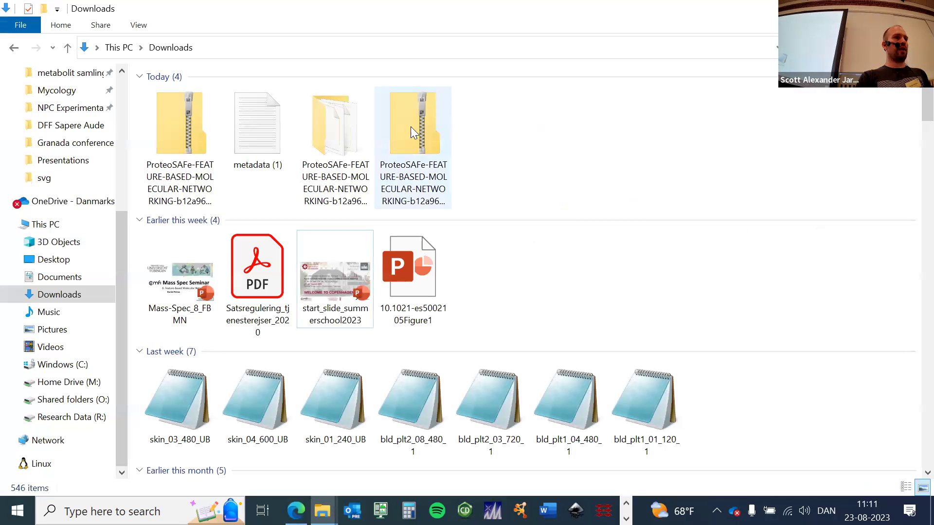
Open the unzipped ProteoSAFe results' DB_result folder and bring up the context menu for its file
{"action": "double_click", "coordinate": [317, 143]}
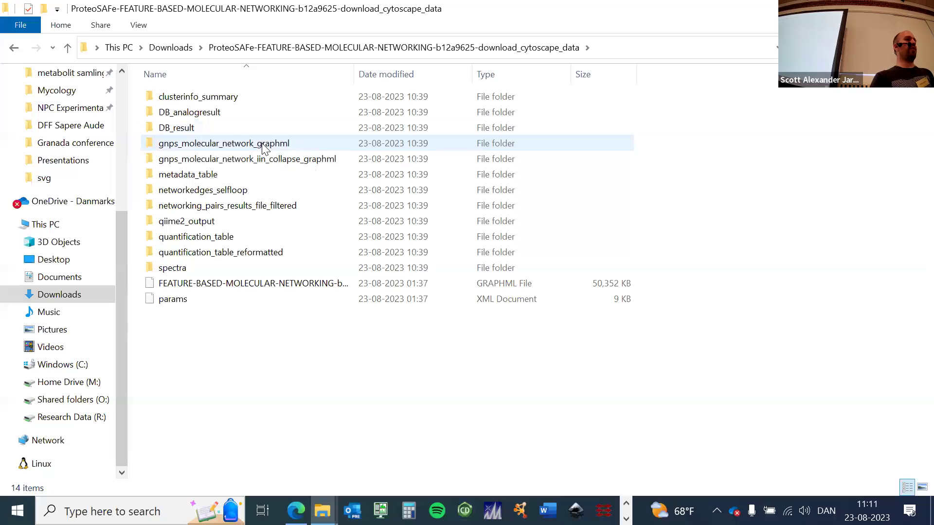
{"action": "double_click", "coordinate": [174, 131]}
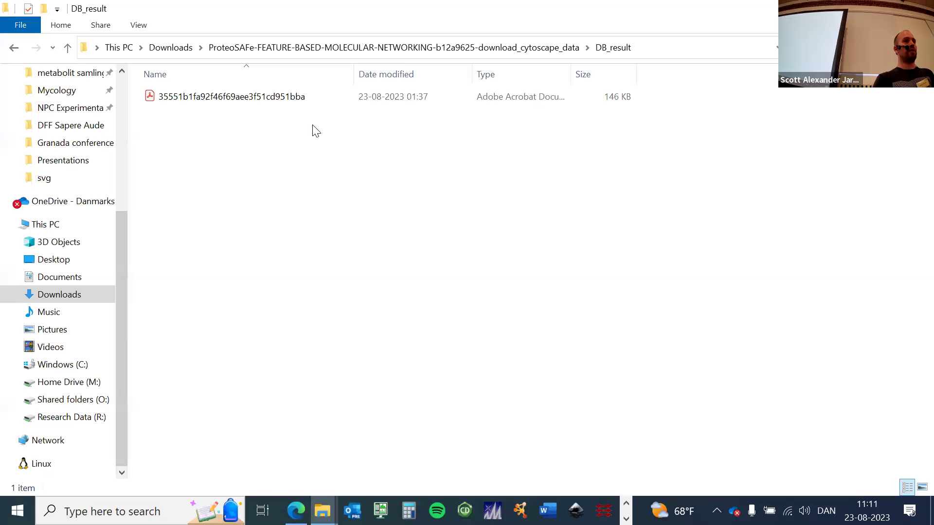
{"action": "right_click", "coordinate": [253, 100]}
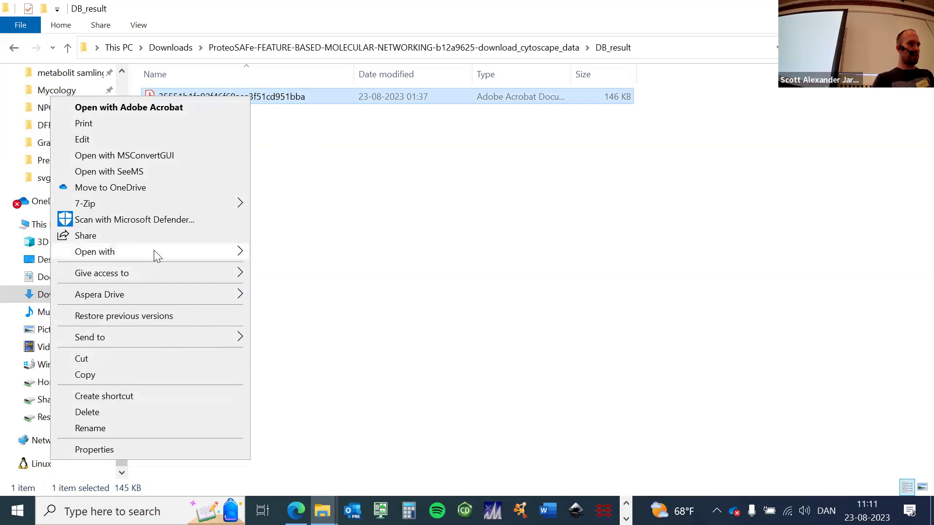
Open the DB_result file in a maximized Notepad and scroll through its tab-separated library matches
{"action": "mouse_move", "coordinate": [154, 250]}
{"action": "left_click", "coordinate": [330, 266]}
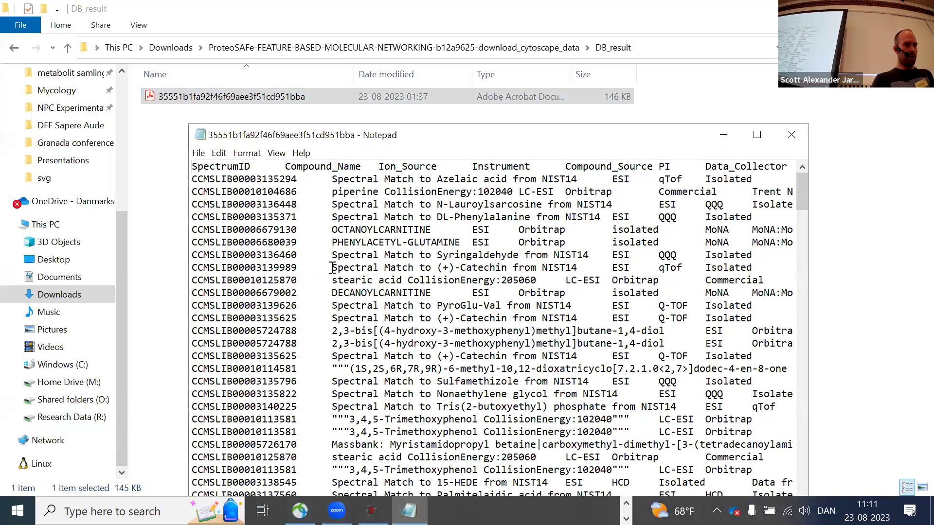
{"action": "left_click", "coordinate": [756, 134]}
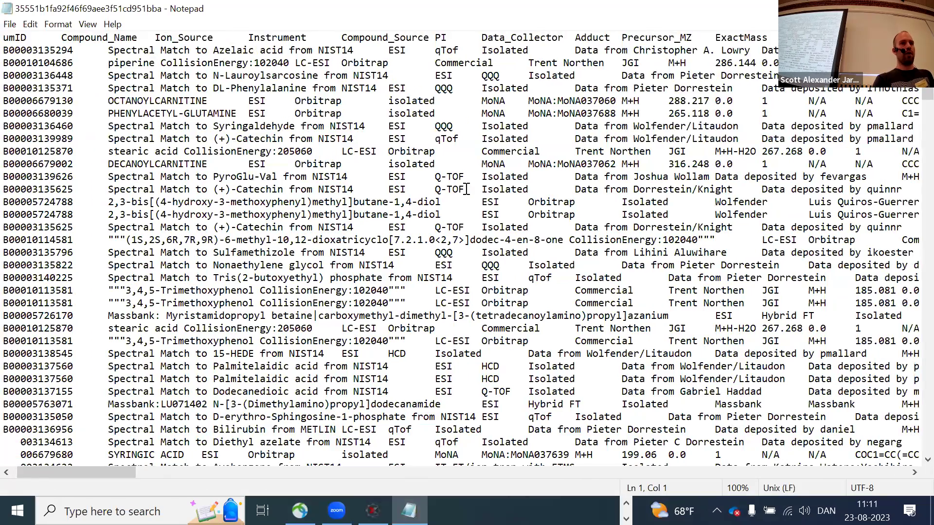
{"action": "scroll", "coordinate": [466, 190], "scroll_direction": "down", "scroll_amount": 10}
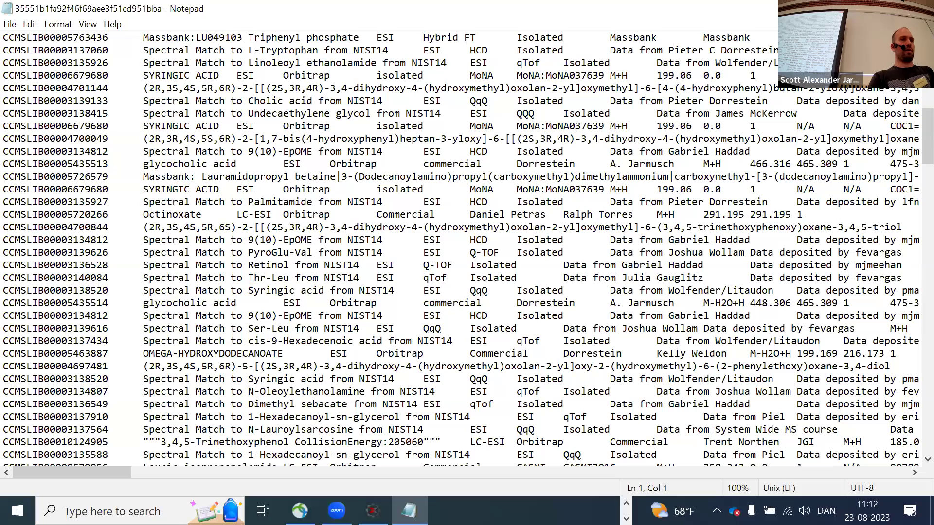
Go up to the ProteoSAFe results folder and open quantification_table/quantification_table-00000 in Excel
{"action": "key", "text": "alt+Tab"}
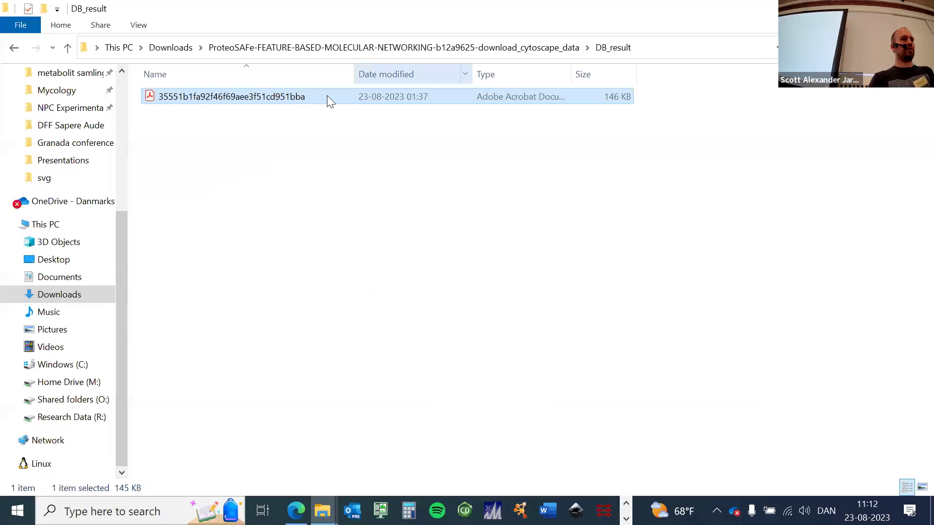
{"action": "right_click", "coordinate": [475, 49]}
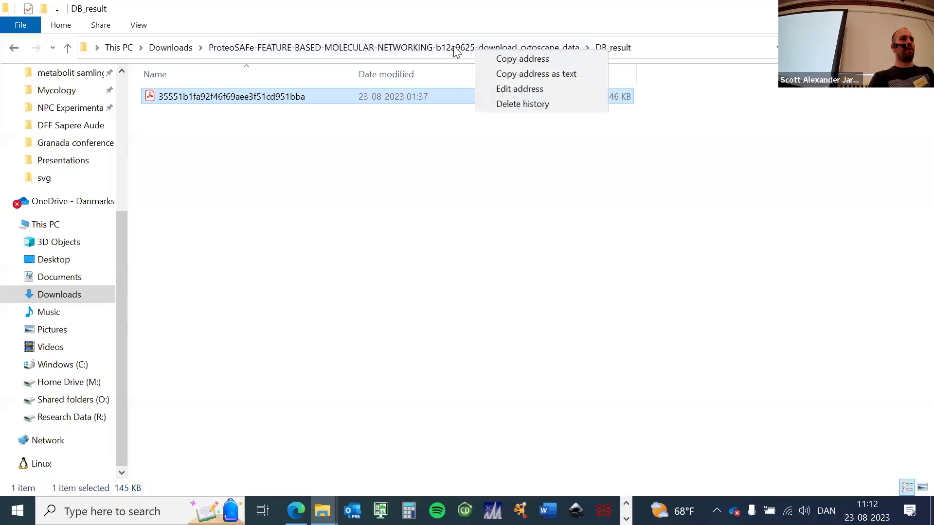
{"action": "left_click", "coordinate": [453, 45]}
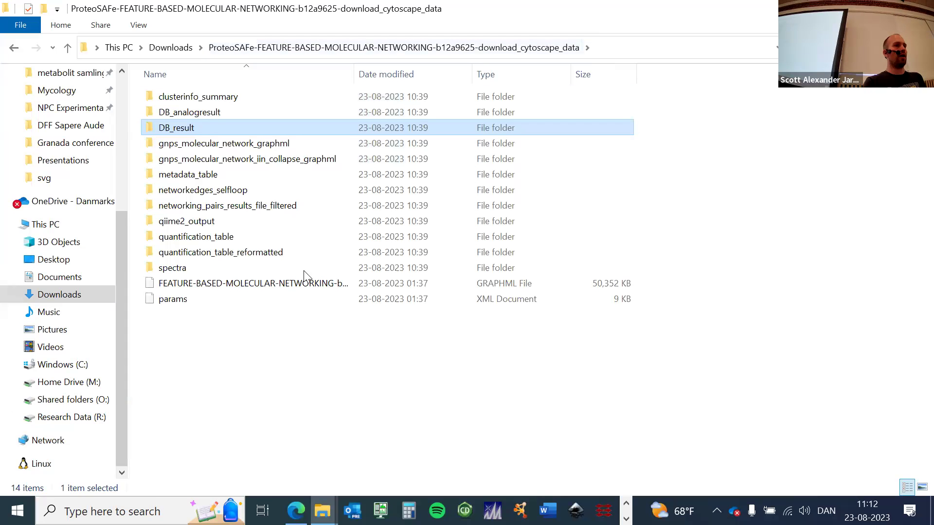
{"action": "double_click", "coordinate": [200, 239]}
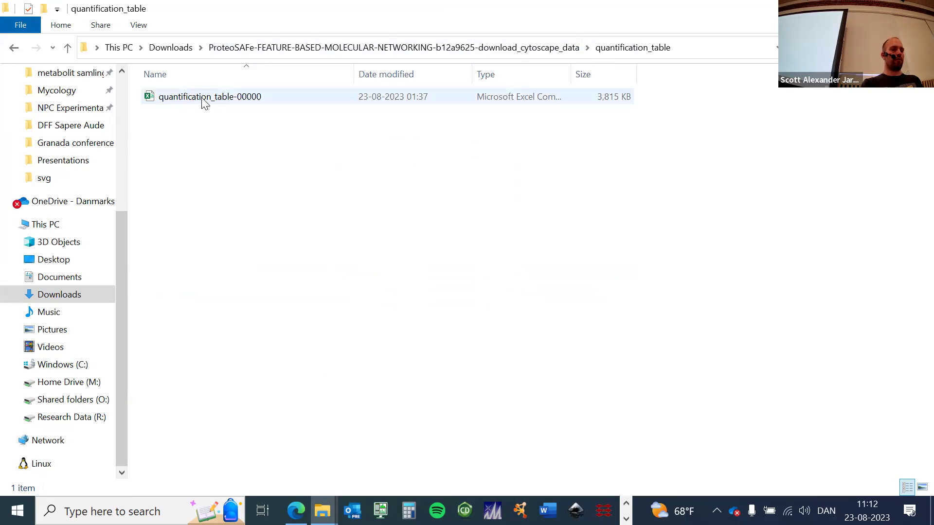
{"action": "double_click", "coordinate": [172, 98]}
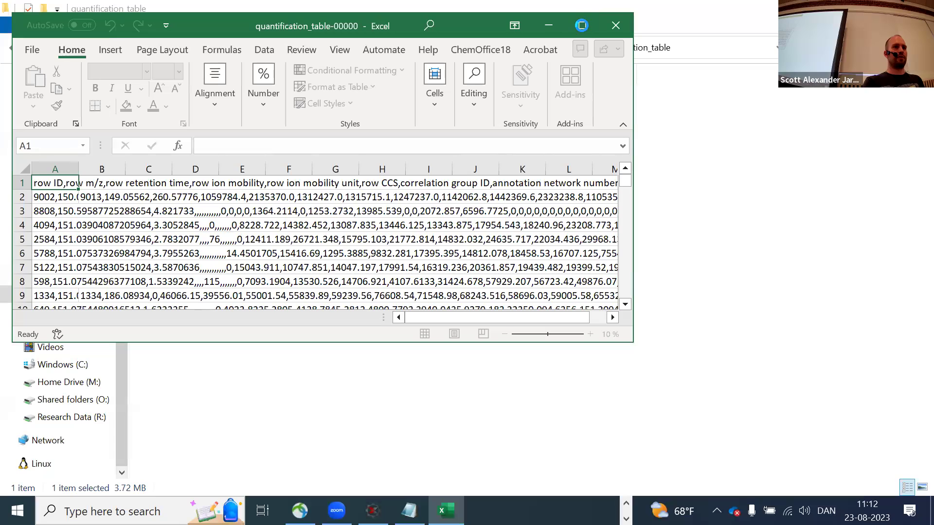
Split column A of quantification_table-00000 into columns using comma instead of tab, replacing existing data
{"action": "left_click", "coordinate": [582, 25]}
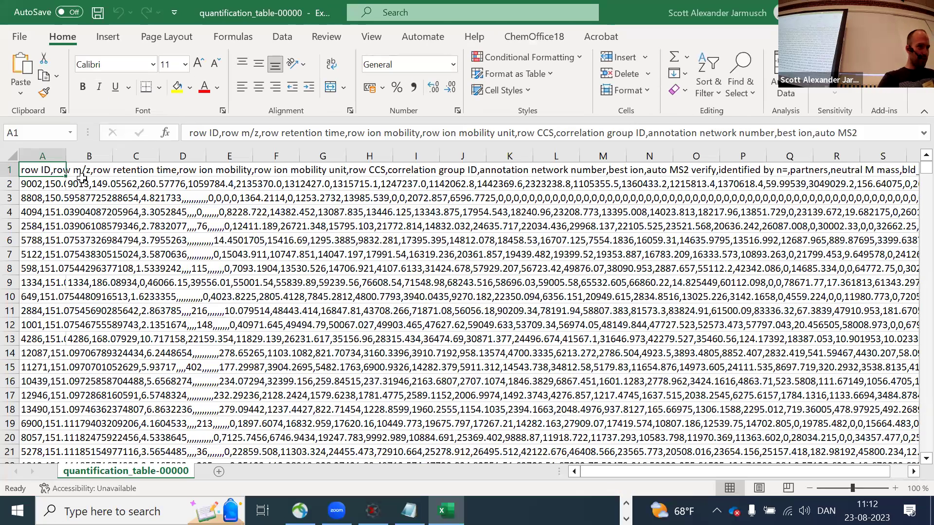
{"action": "left_click", "coordinate": [25, 153]}
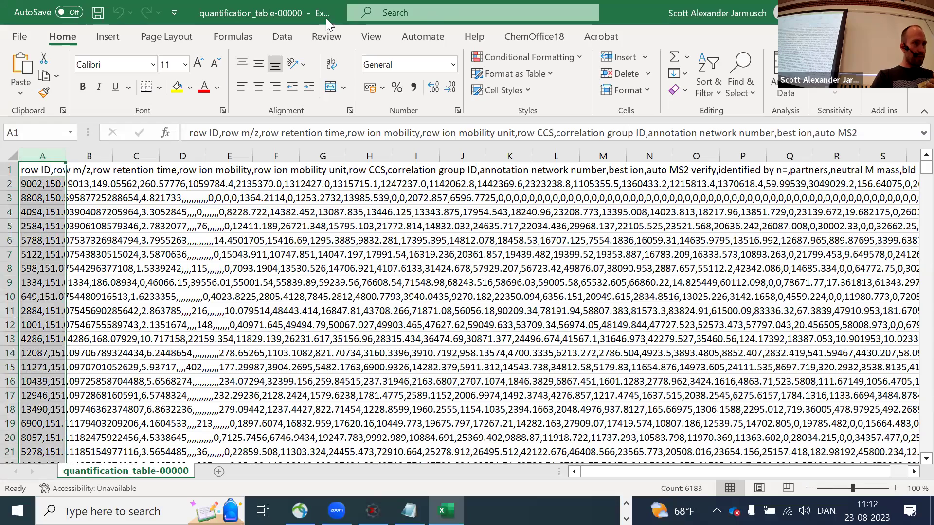
{"action": "left_click", "coordinate": [281, 38]}
{"action": "left_click", "coordinate": [555, 73]}
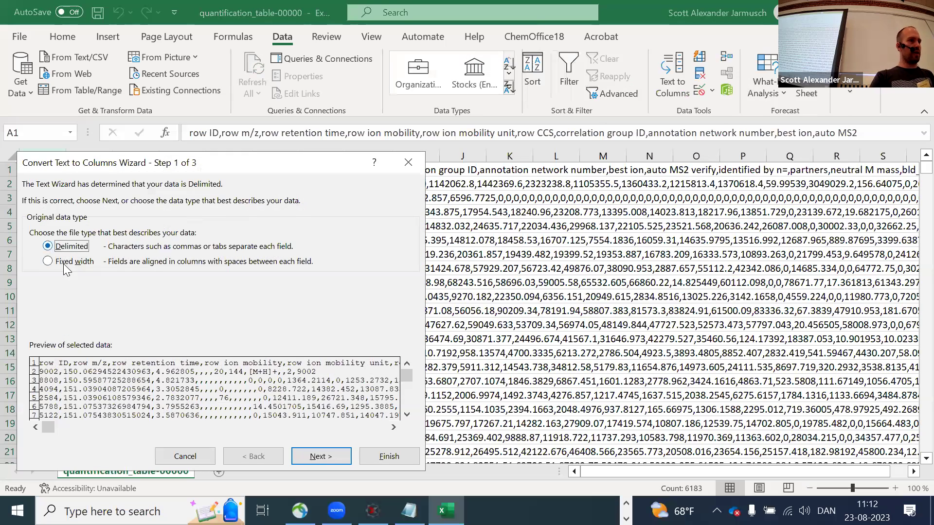
{"action": "left_click", "coordinate": [315, 454]}
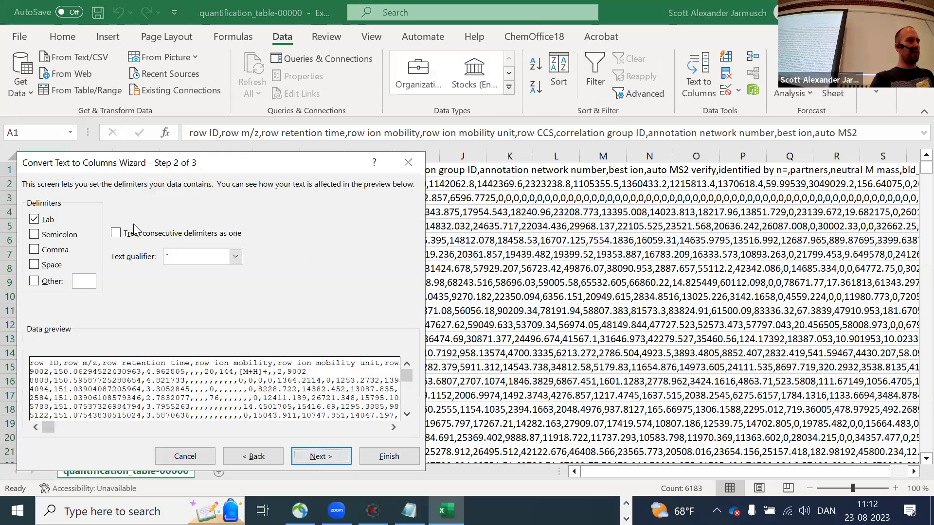
{"action": "left_click", "coordinate": [34, 221]}
{"action": "left_click", "coordinate": [33, 250]}
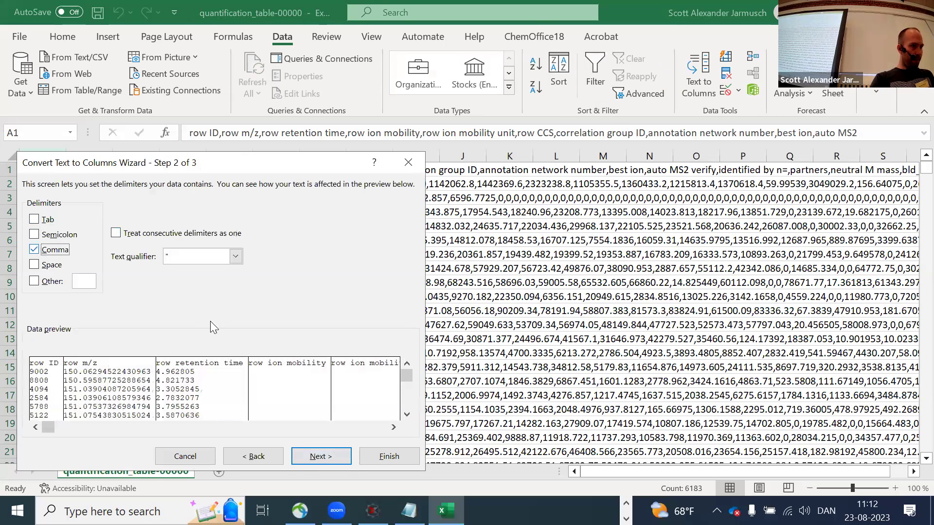
{"action": "left_click", "coordinate": [381, 457]}
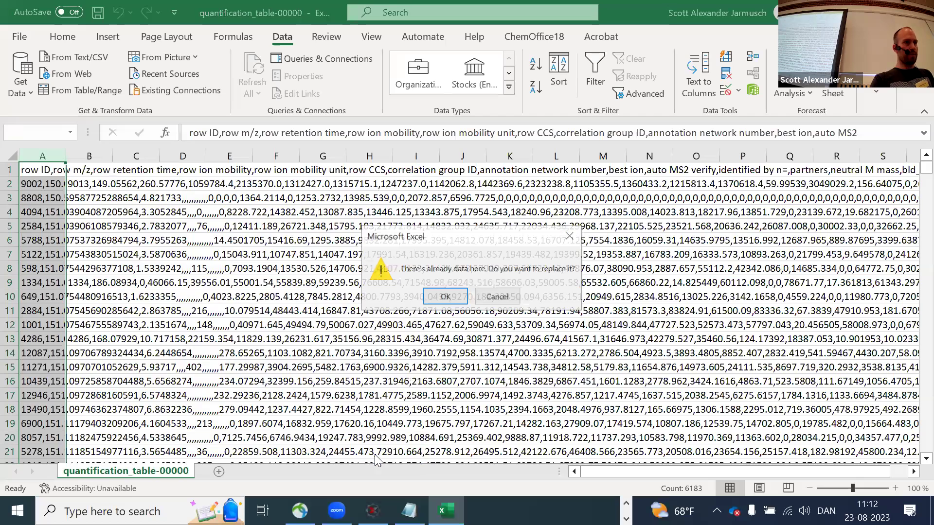
{"action": "left_click", "coordinate": [456, 299]}
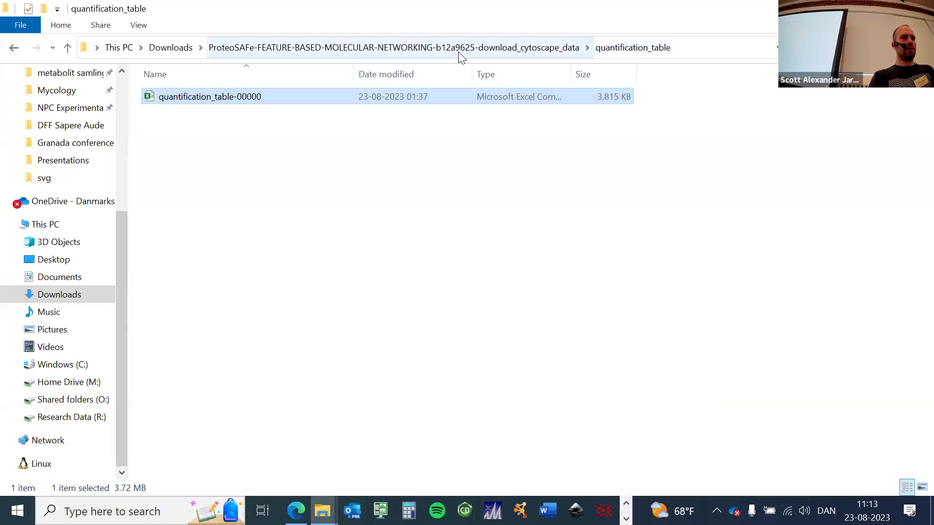
Go up to the ProteoSAFe results folder and open its qiime2_output subfolder
{"action": "left_click", "coordinate": [459, 51]}
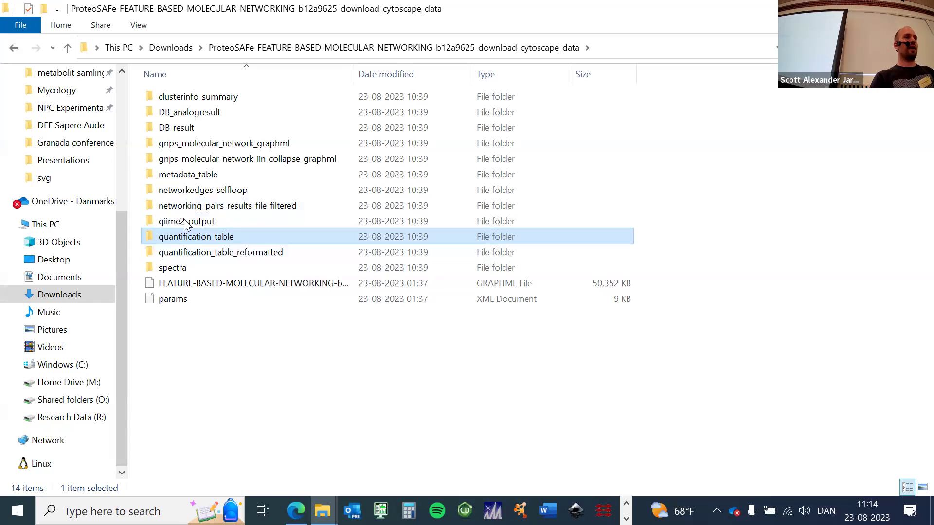
{"action": "double_click", "coordinate": [200, 224]}
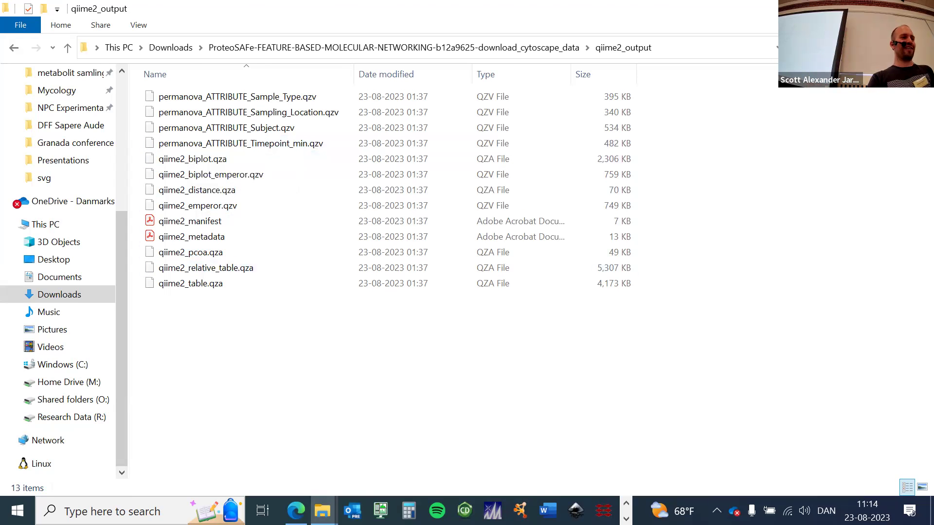
Search 'qiime2 view' in a new Edge tab, open the QIIME 2 View site, then return to File Explorer
{"action": "left_click", "coordinate": [295, 511]}
{"action": "key", "text": "ctrl+t"}
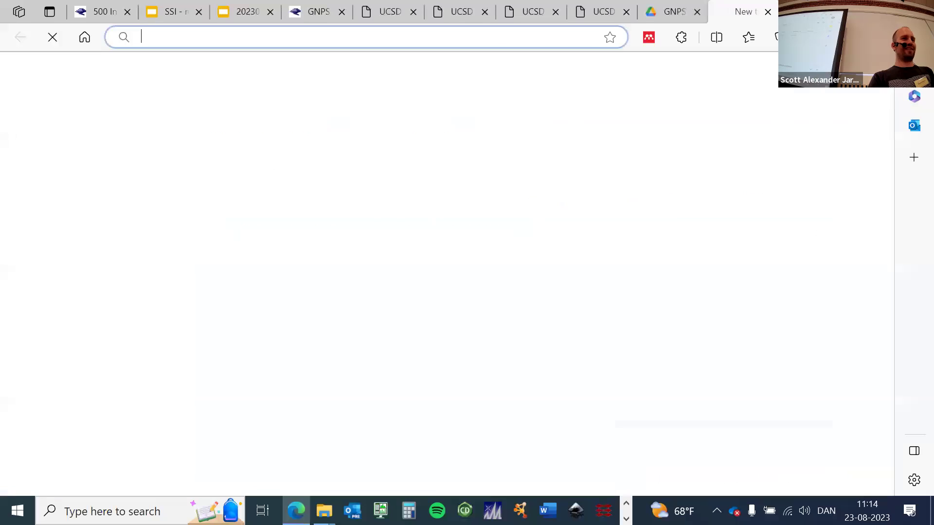
{"action": "type", "text": "qii"}
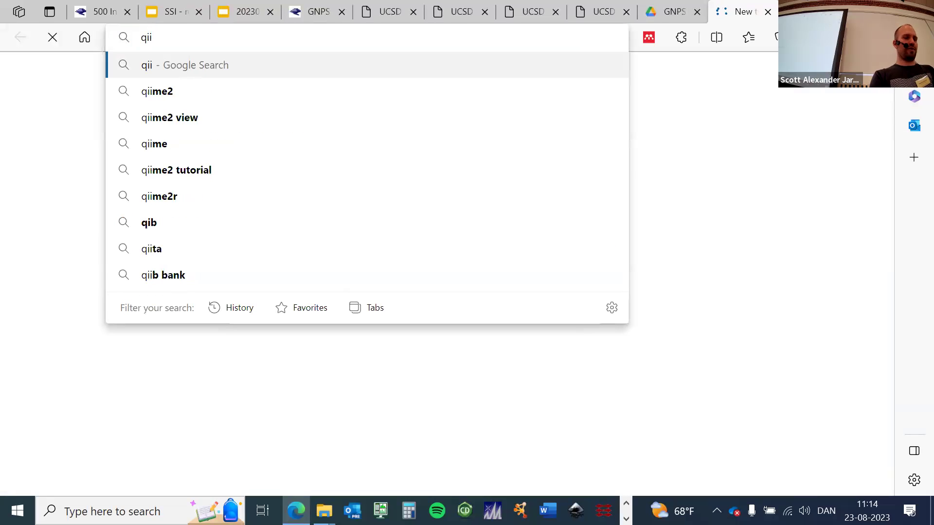
{"action": "type", "text": "me2"}
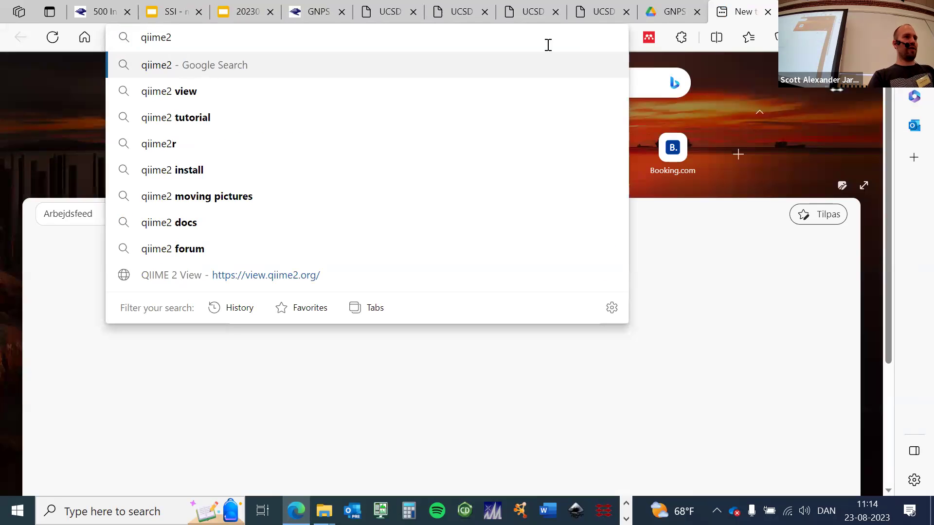
{"action": "left_click", "coordinate": [257, 91]}
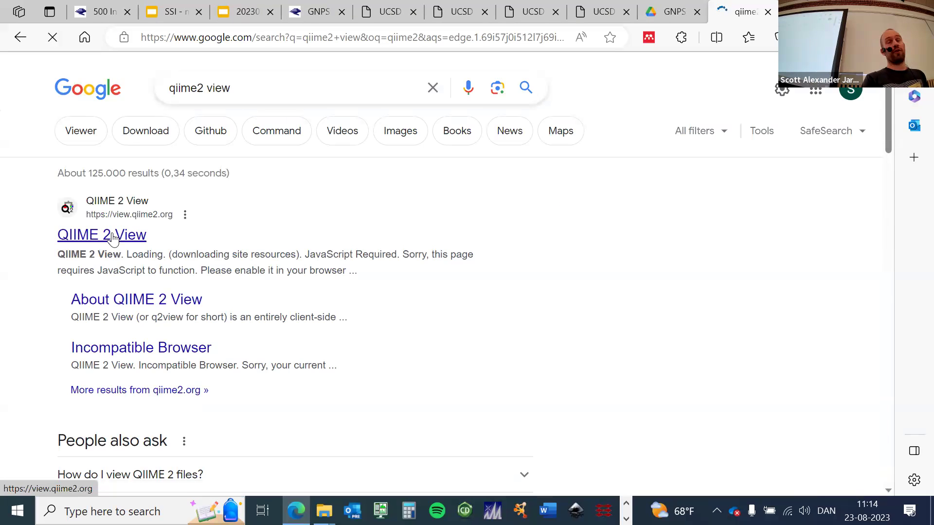
{"action": "left_click", "coordinate": [129, 238]}
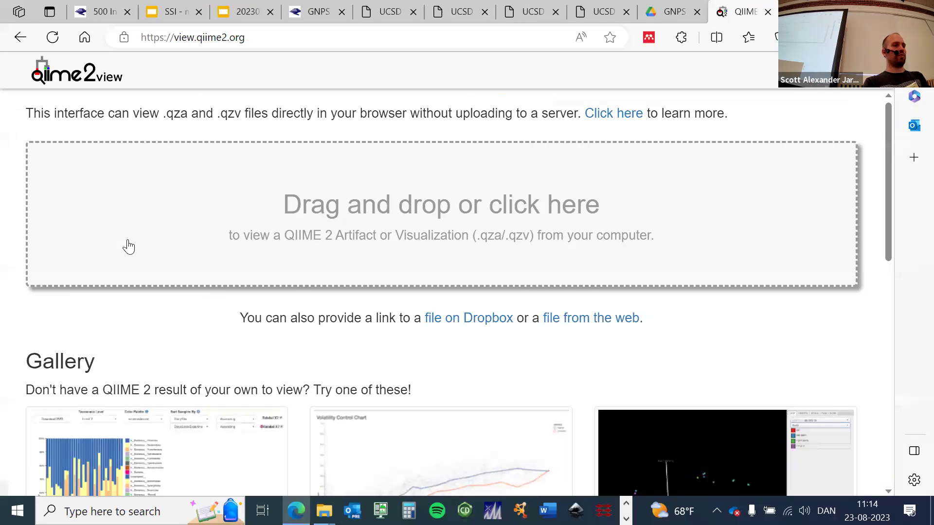
{"action": "key", "text": "alt+Tab"}
{"action": "key", "text": "alt+Tab"}
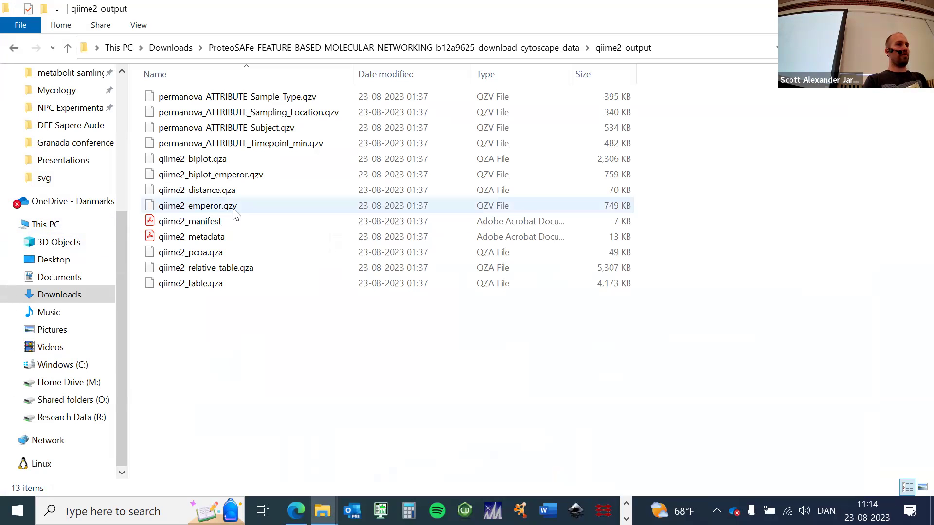
Load qiime2_emperor.qzv into QIIME 2 View by dragging it in, and rotate the PCoA plot
{"action": "left_click_drag", "start_coordinate": [208, 207], "coordinate": [460, 221]}
{"action": "key", "text": "alt+Tab"}
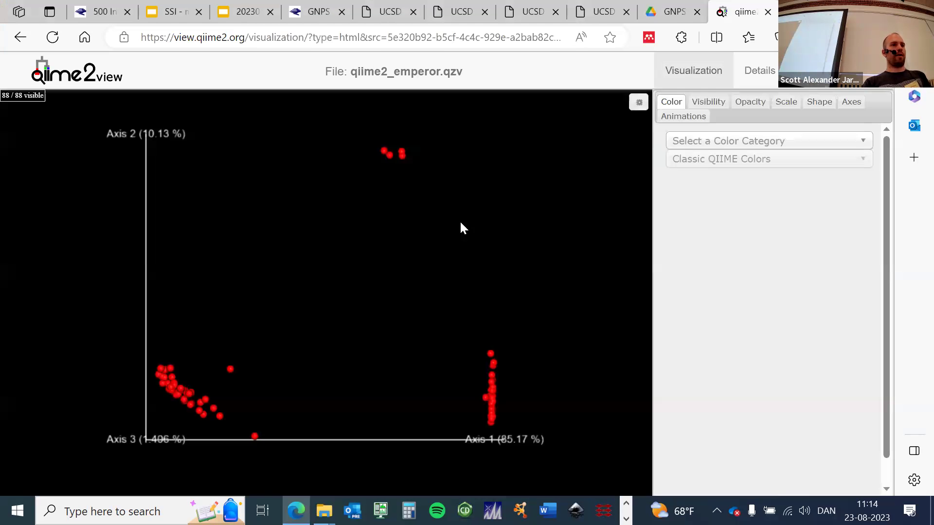
{"action": "left_click_drag", "start_coordinate": [127, 229], "coordinate": [105, 225]}
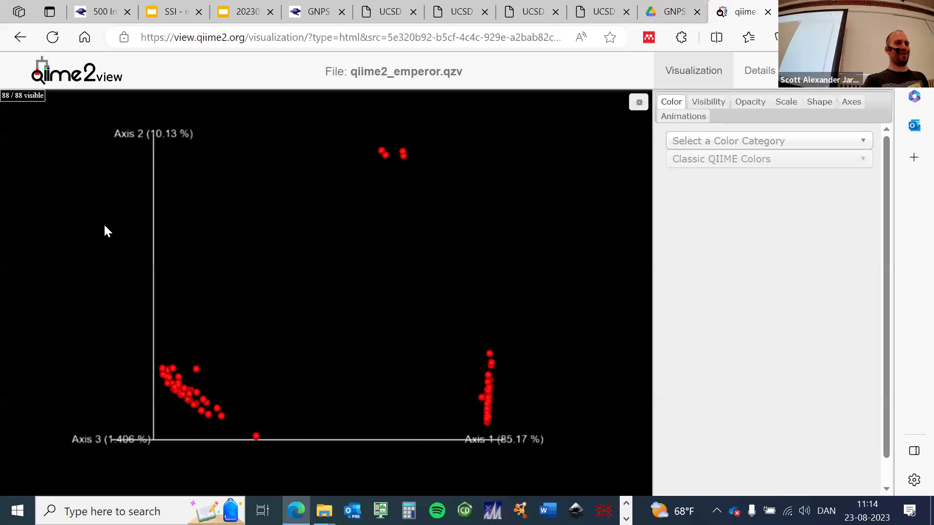
Colour the PCoA points by ATTRIBUTE_Sample_Type and rotate to compare plasma, skin and blank clusters
{"action": "left_click", "coordinate": [745, 144]}
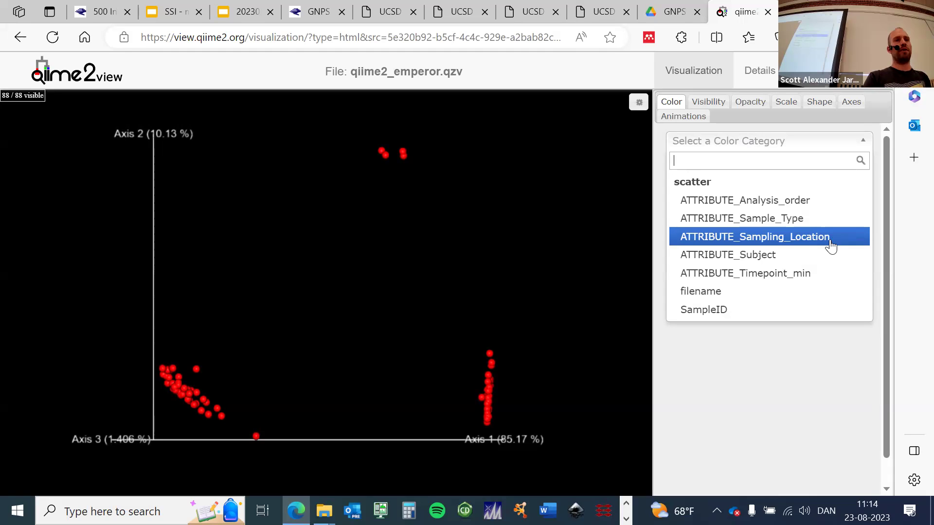
{"action": "left_click", "coordinate": [761, 219]}
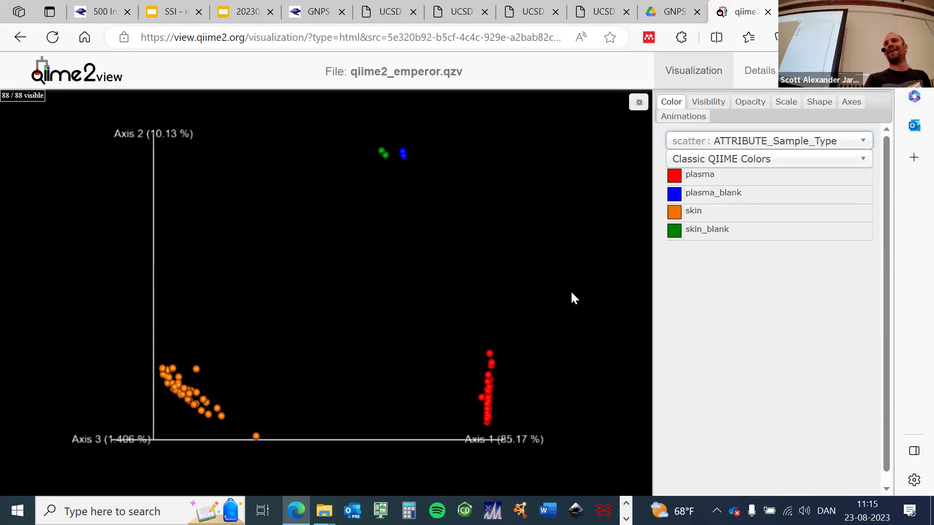
{"action": "left_click_drag", "start_coordinate": [242, 317], "coordinate": [204, 327]}
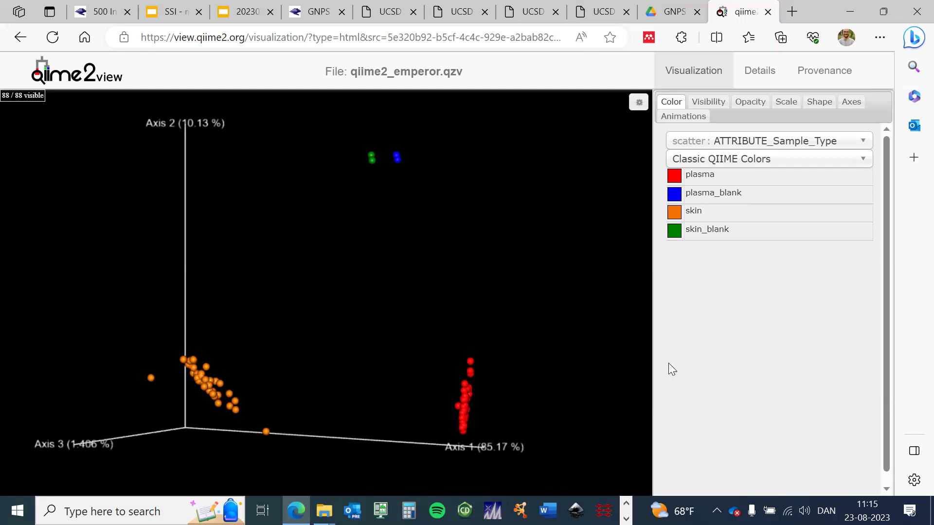
{"action": "left_click_drag", "start_coordinate": [265, 252], "coordinate": [376, 157]}
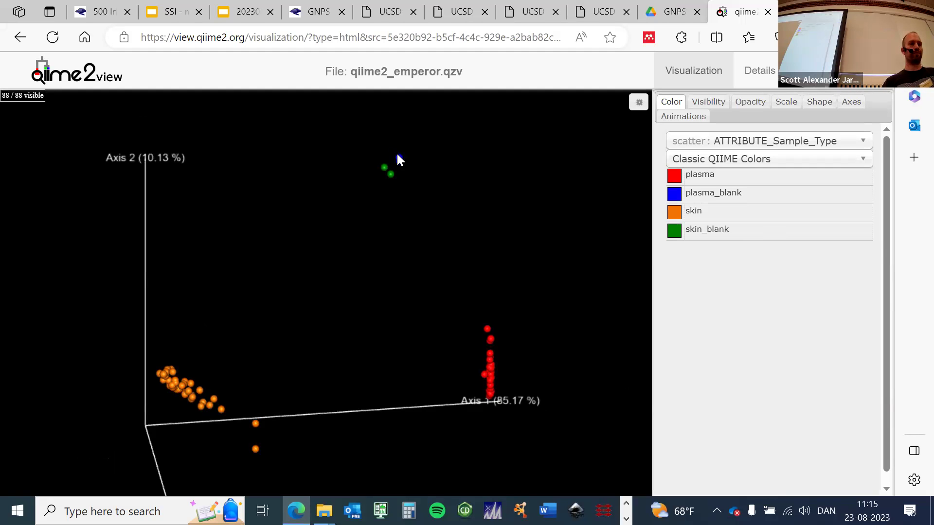
Return to the GNPS Google Drive tab to see the ProteoSAFe upload completed with 38 of 38 files
{"action": "left_click", "coordinate": [653, 10]}
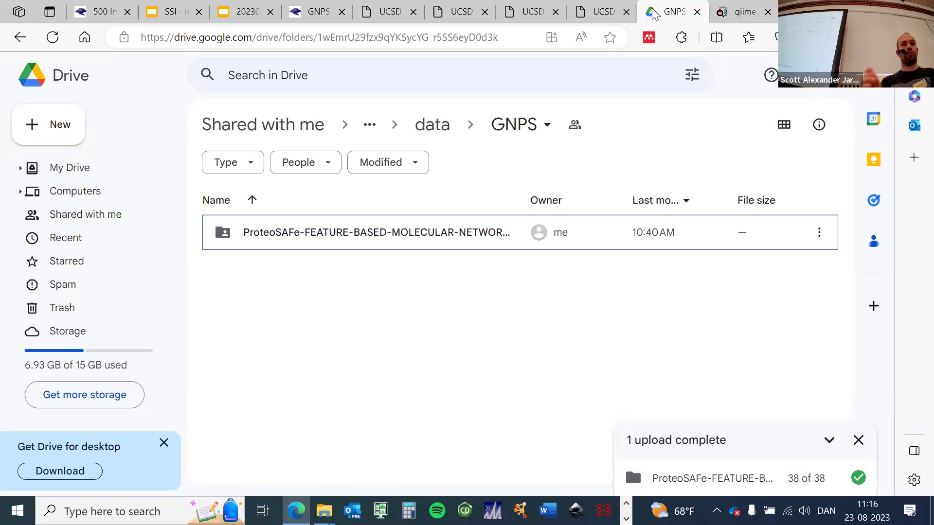
Open the ProteoSAFe library hits table (245 matches, Azelaic acid first) and scroll through its rows and columns
{"action": "left_click", "coordinate": [383, 14]}
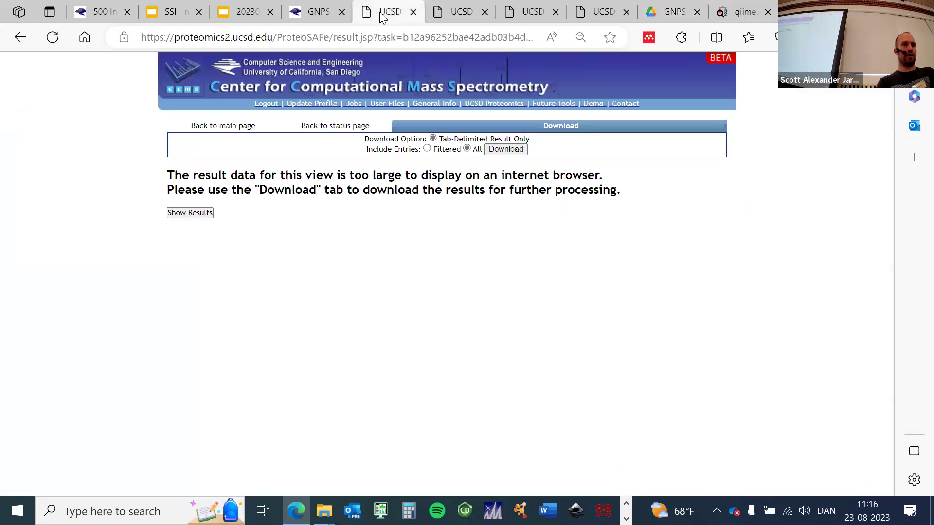
{"action": "left_click", "coordinate": [462, 13]}
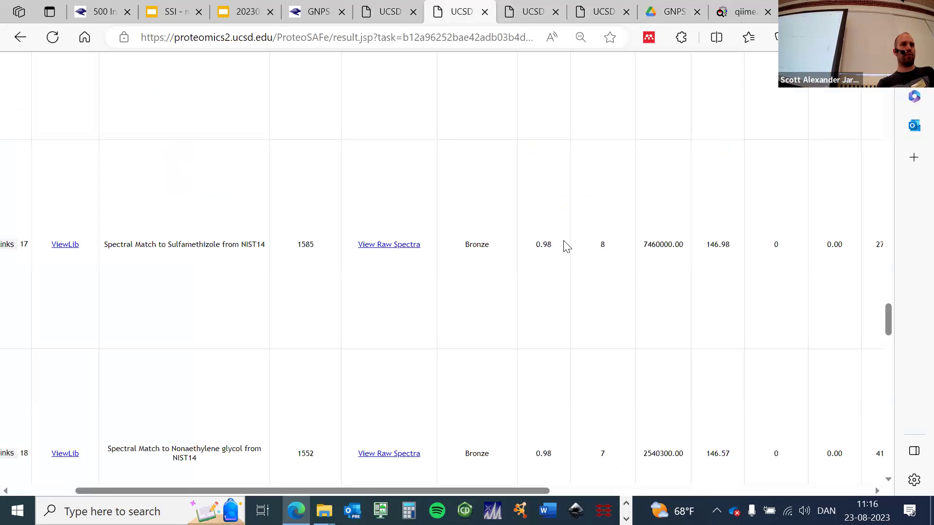
{"action": "scroll", "coordinate": [626, 438], "scroll_direction": "up", "scroll_amount": 20}
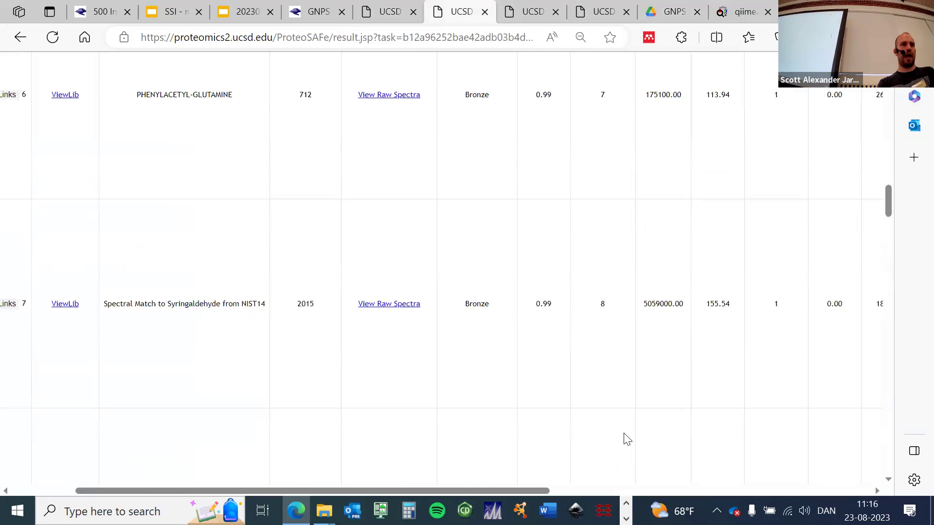
{"action": "scroll", "coordinate": [627, 438], "scroll_direction": "up", "scroll_amount": 20}
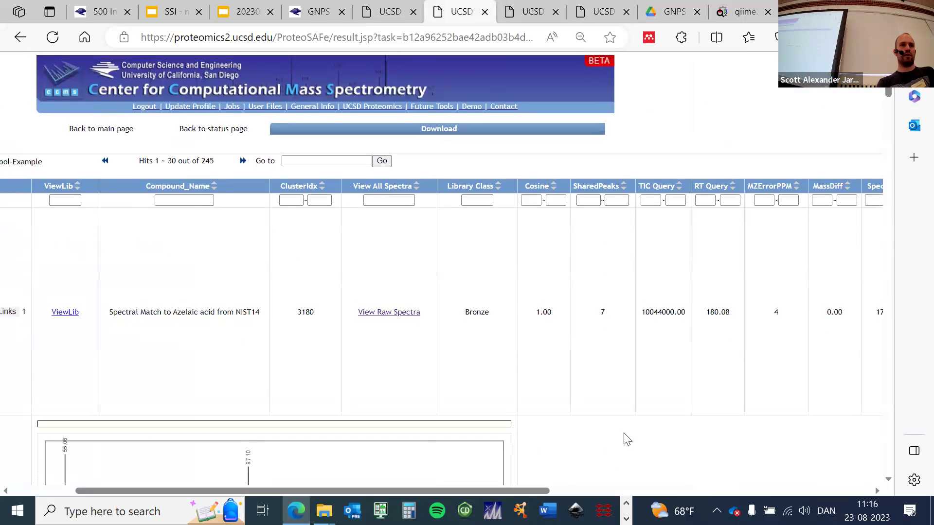
{"action": "scroll", "coordinate": [626, 304], "scroll_direction": "right", "scroll_amount": 3}
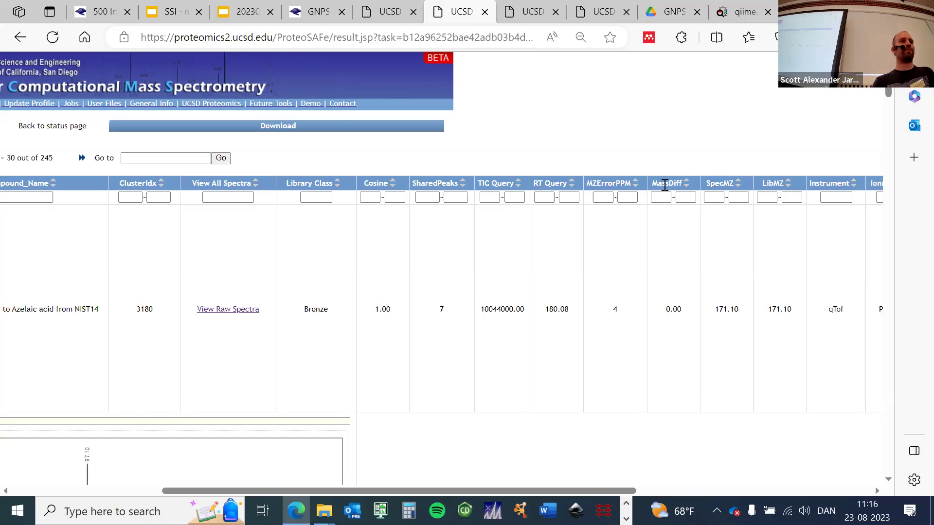
{"action": "scroll", "coordinate": [664, 184], "scroll_direction": "left", "scroll_amount": 6}
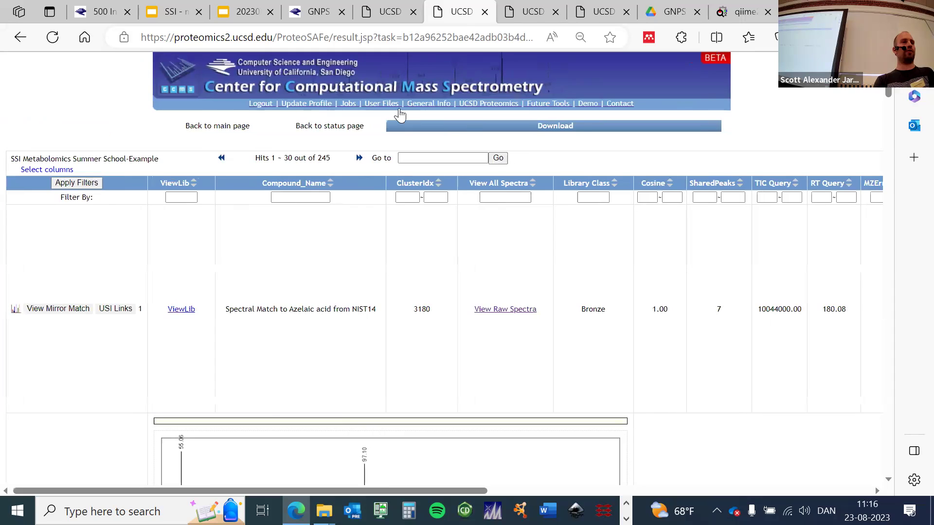